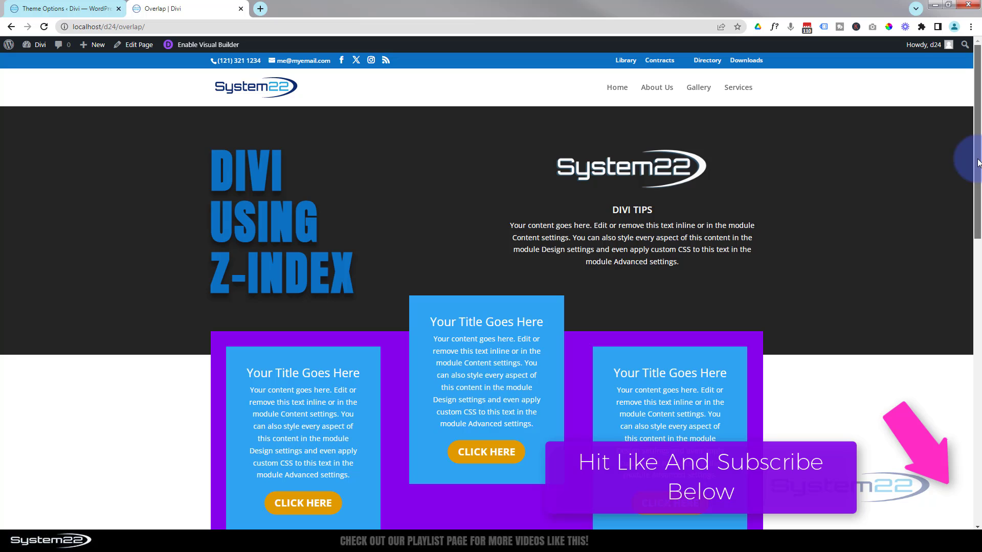
Add a new three-column row below the Option cards, insert a Call To Action module in its first column, and save it
drag(978, 163, 978, 396)
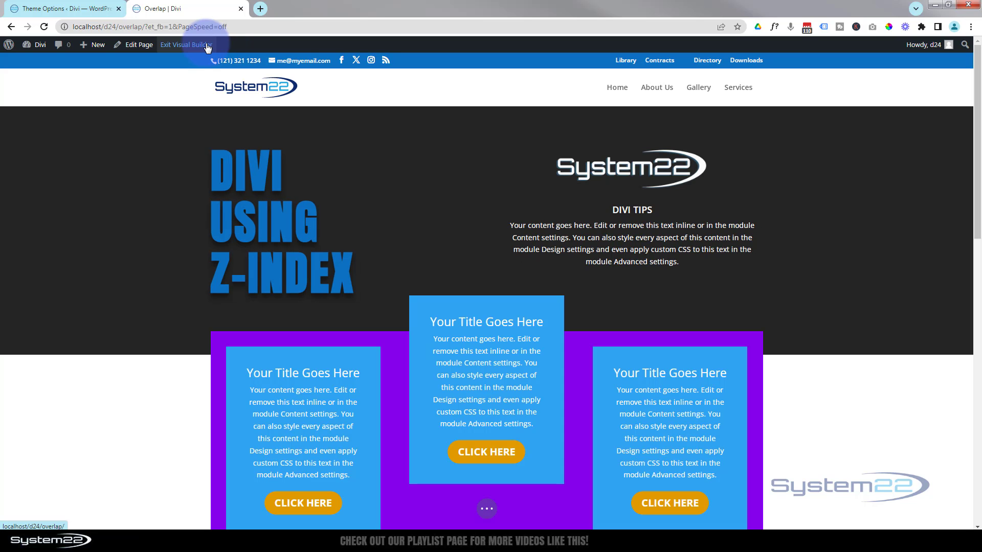
scroll(203, 133, down, 9)
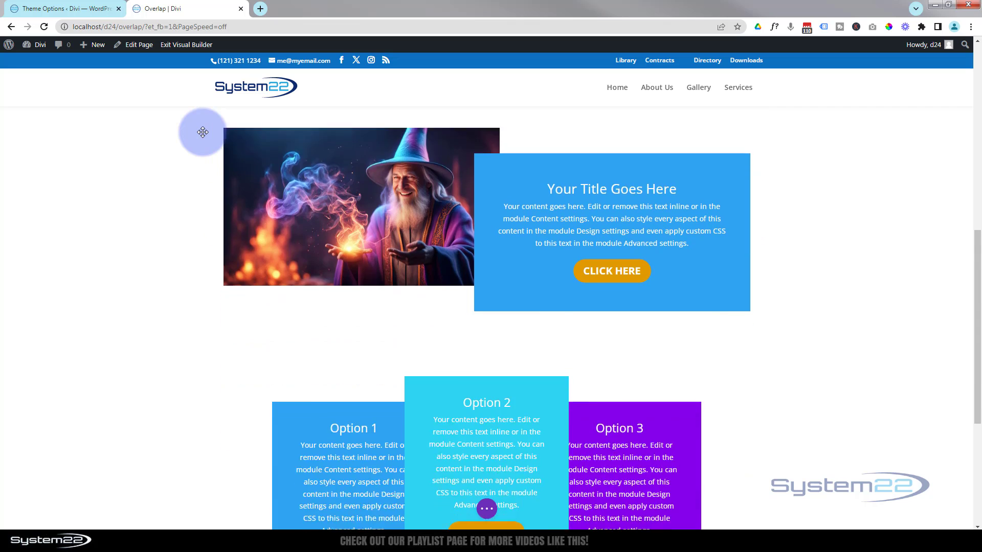
scroll(203, 132, down, 4)
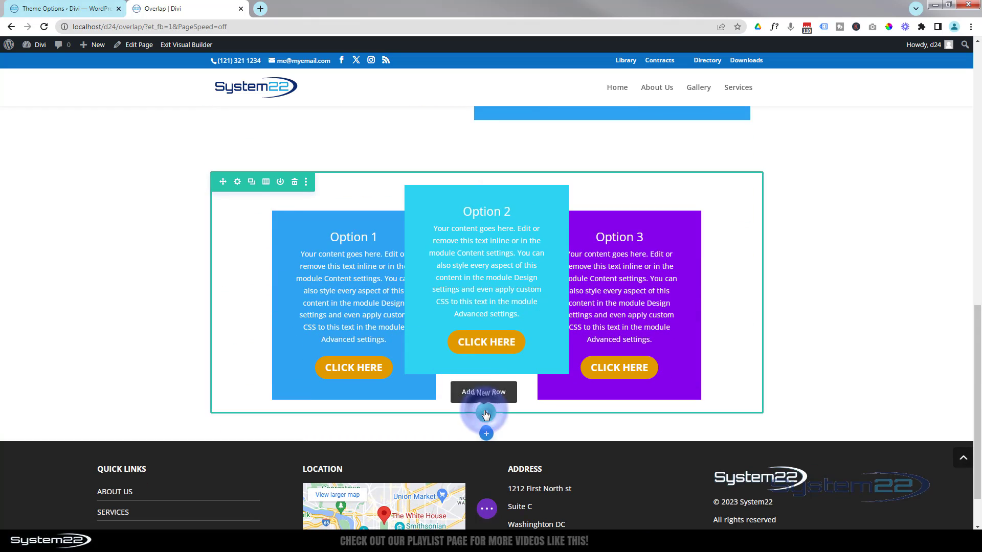
click(486, 414)
click(556, 226)
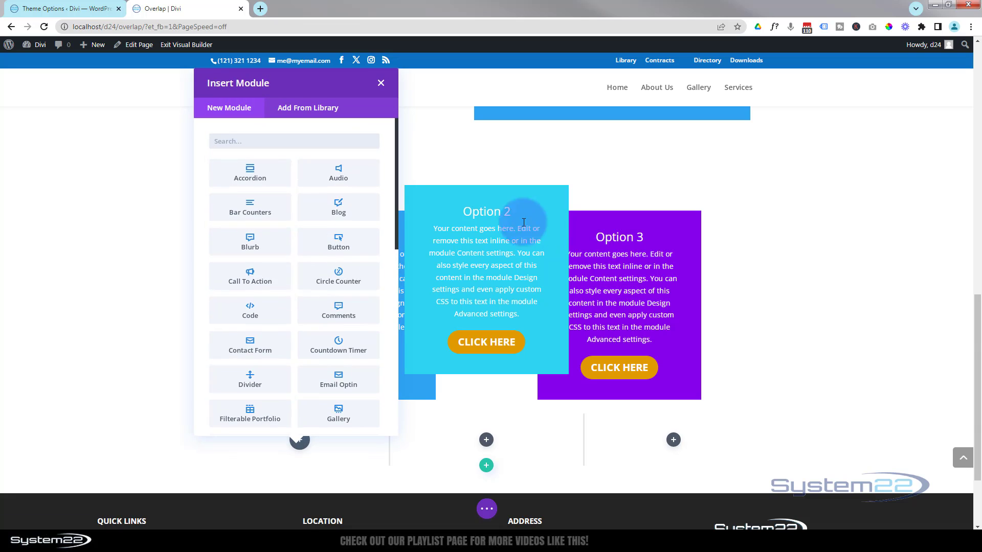
click(256, 280)
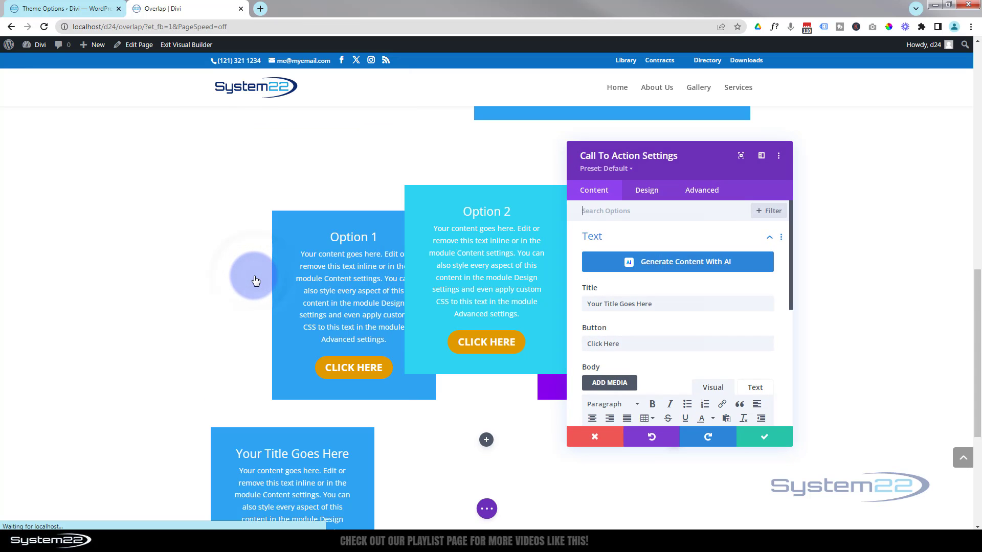
scroll(673, 277, down, 10)
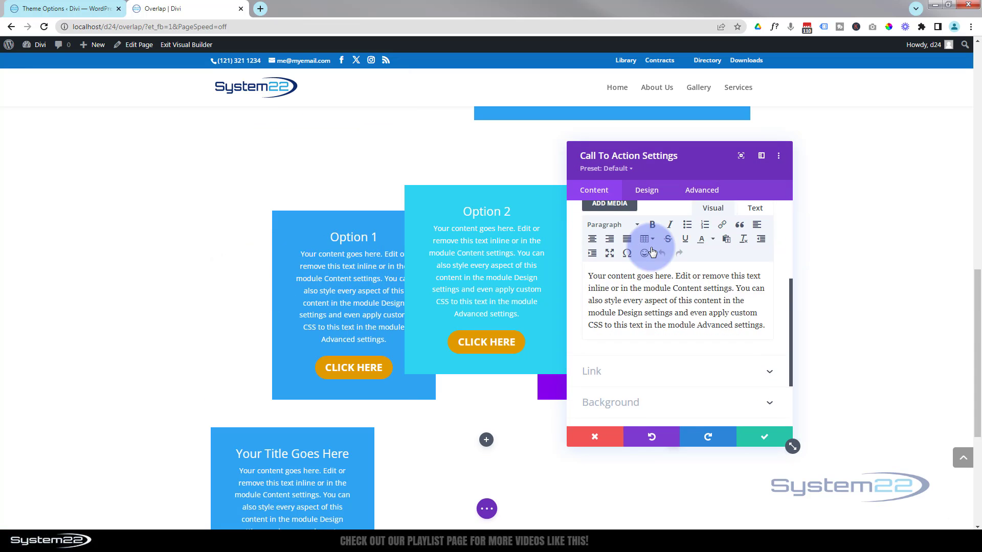
click(669, 308)
click(609, 250)
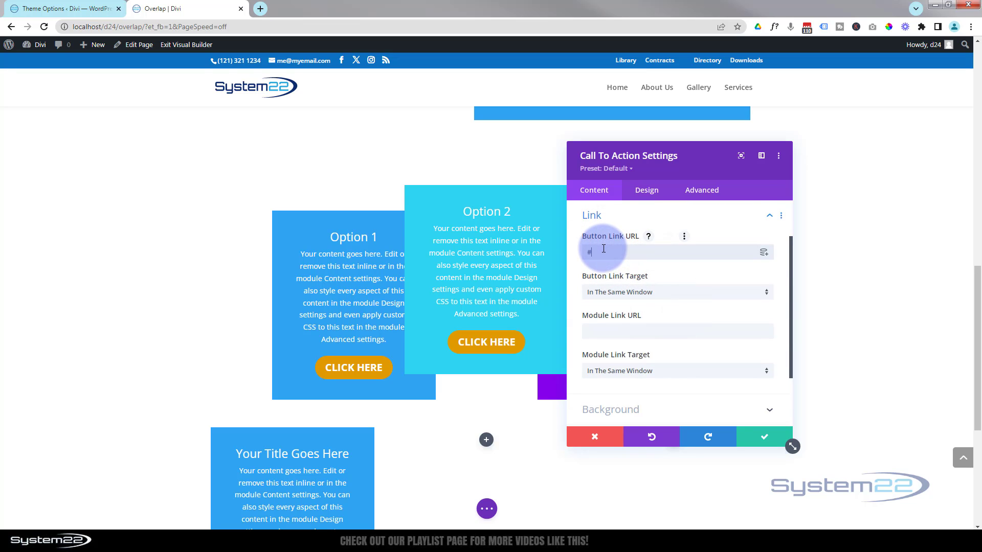
scroll(120, 340, down, 4)
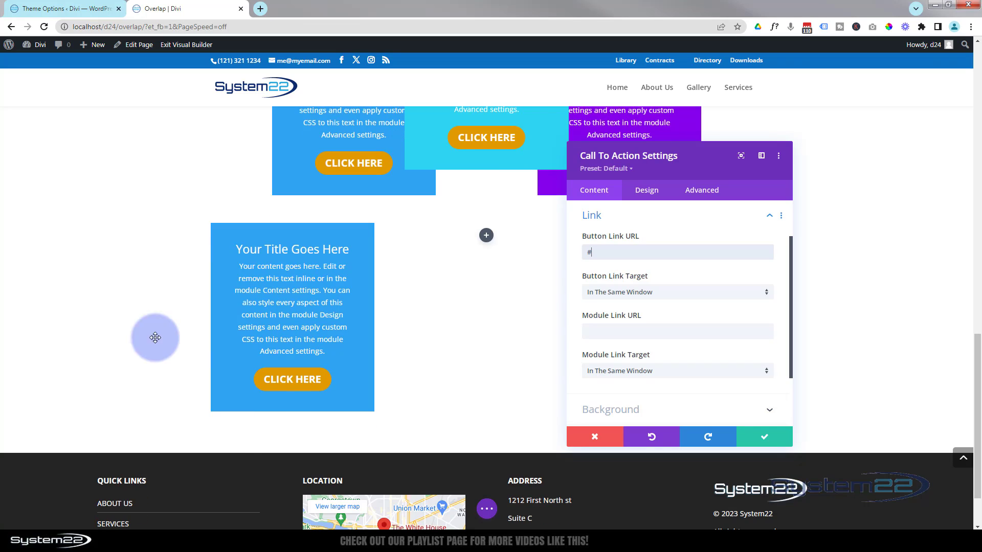
click(757, 435)
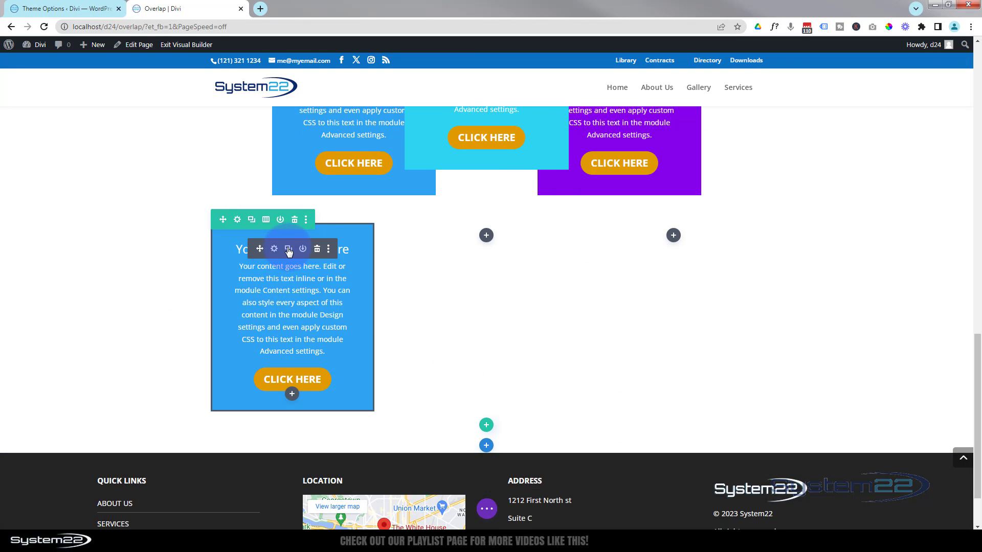
Duplicate the Call To Action module and move the copies into the second and third columns
click(289, 250)
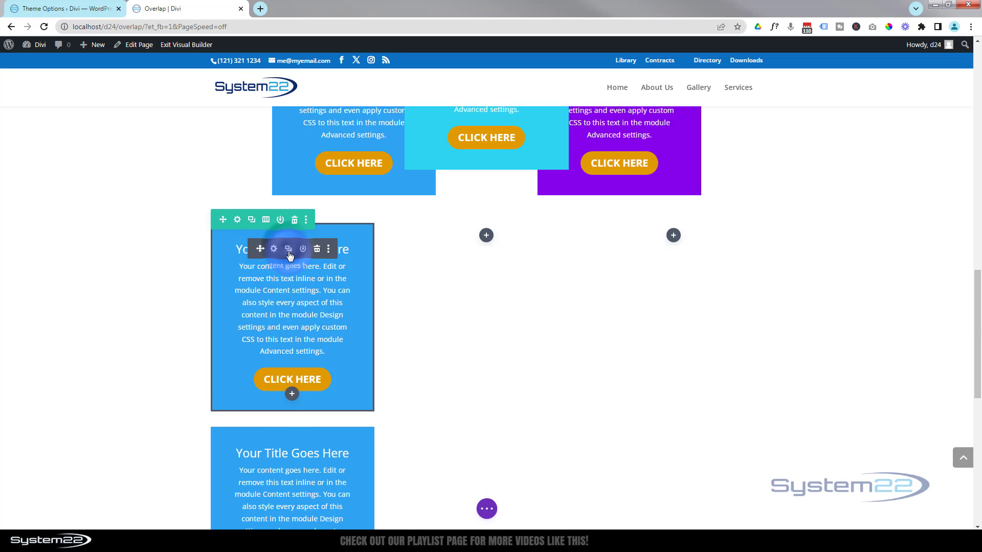
drag(260, 250, 493, 234)
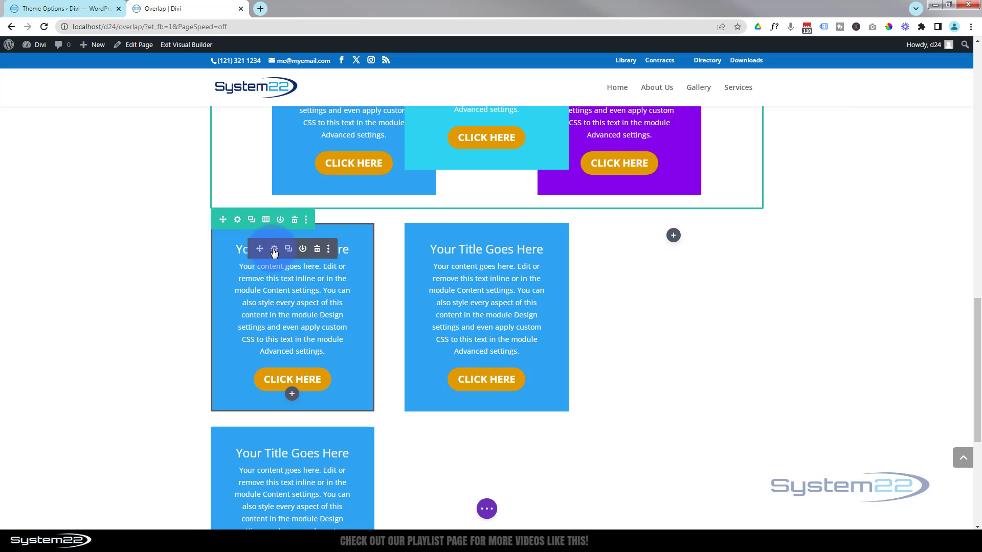
mouse_move(264, 248)
mouse_down()
mouse_move(640, 252)
mouse_move(680, 240)
mouse_up()
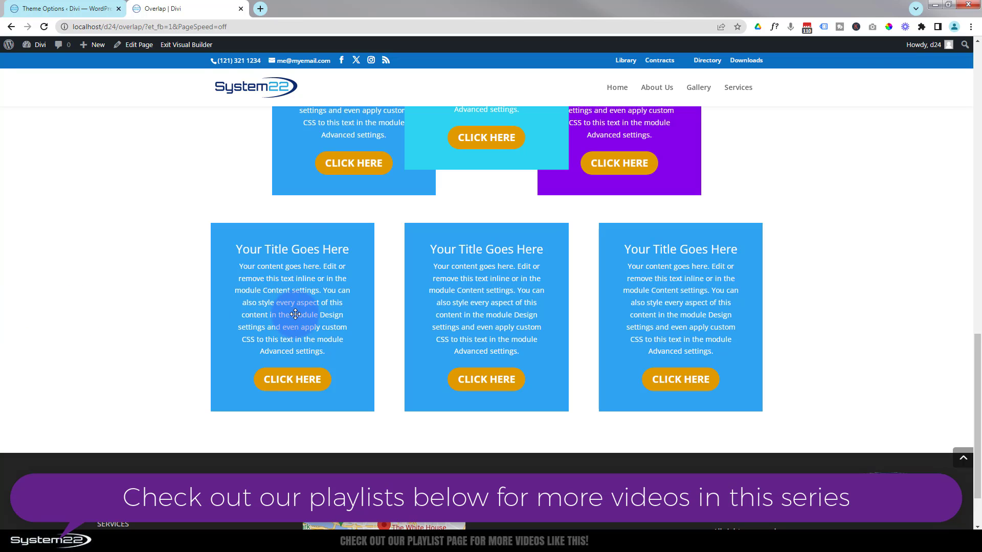
Enable a custom gutter width for the row, set it to 1, and save the row settings
mouse_move(247, 224)
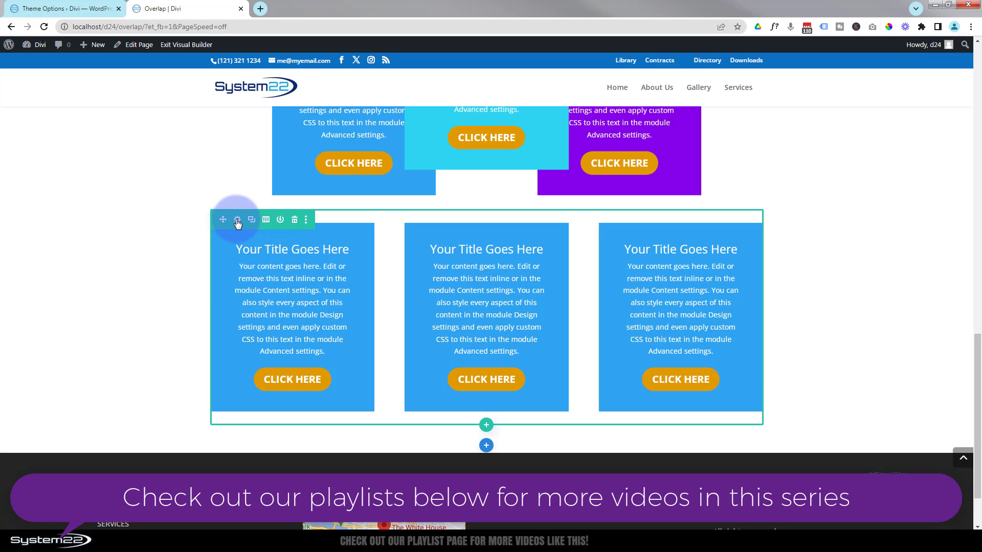
click(238, 220)
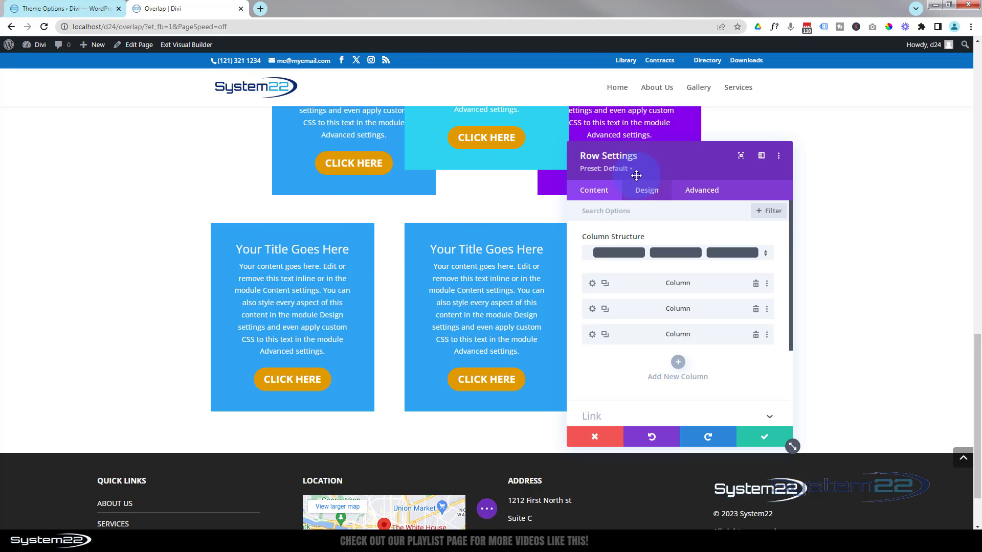
click(647, 191)
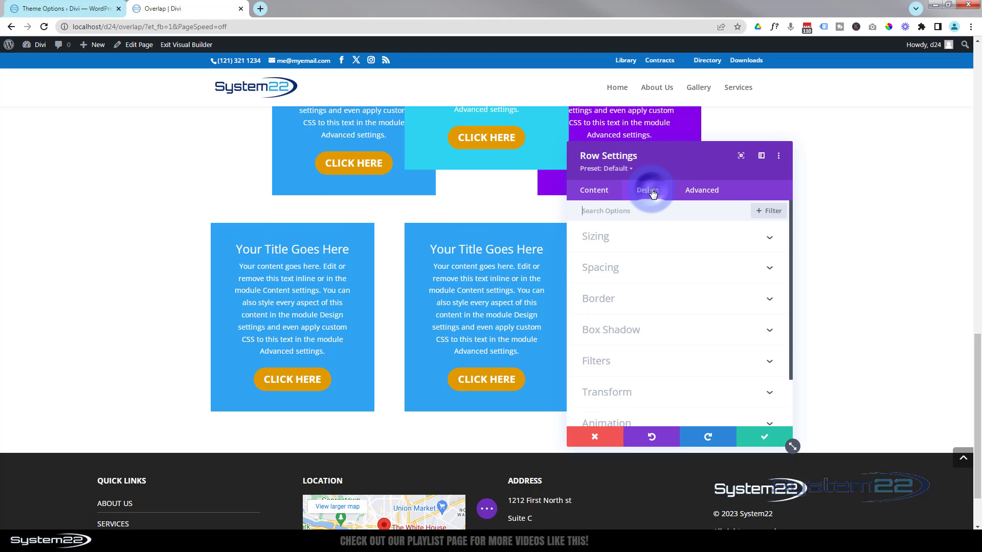
click(664, 235)
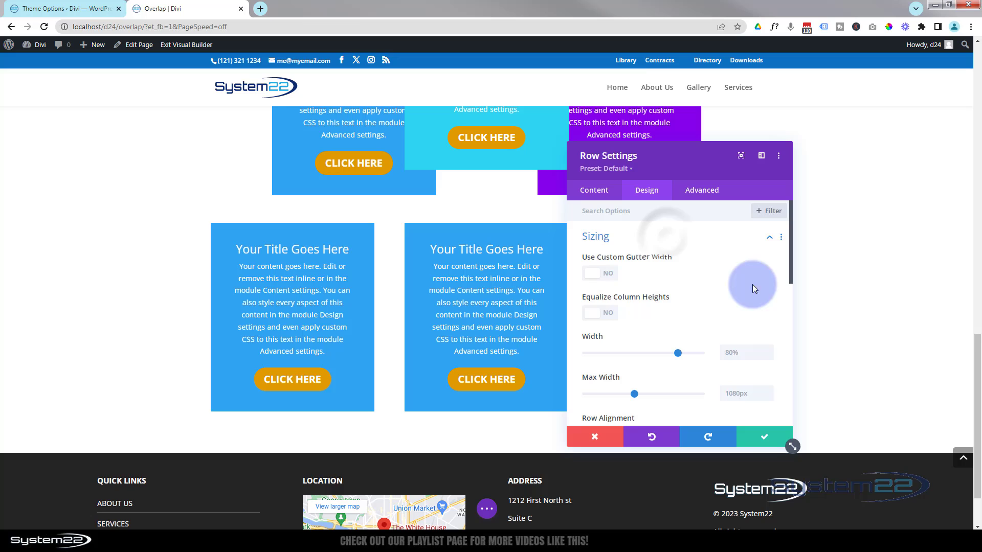
click(607, 274)
drag(662, 314, 572, 322)
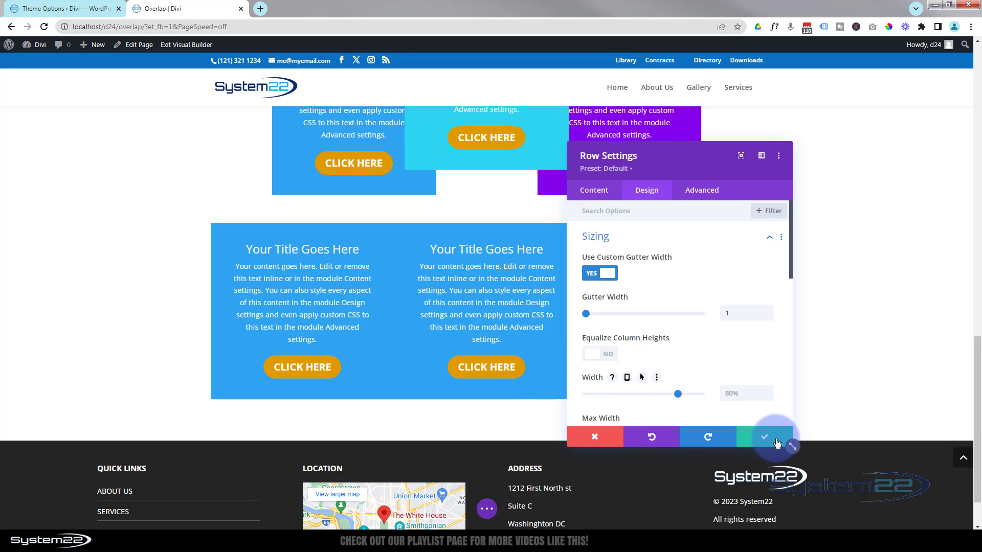
click(766, 438)
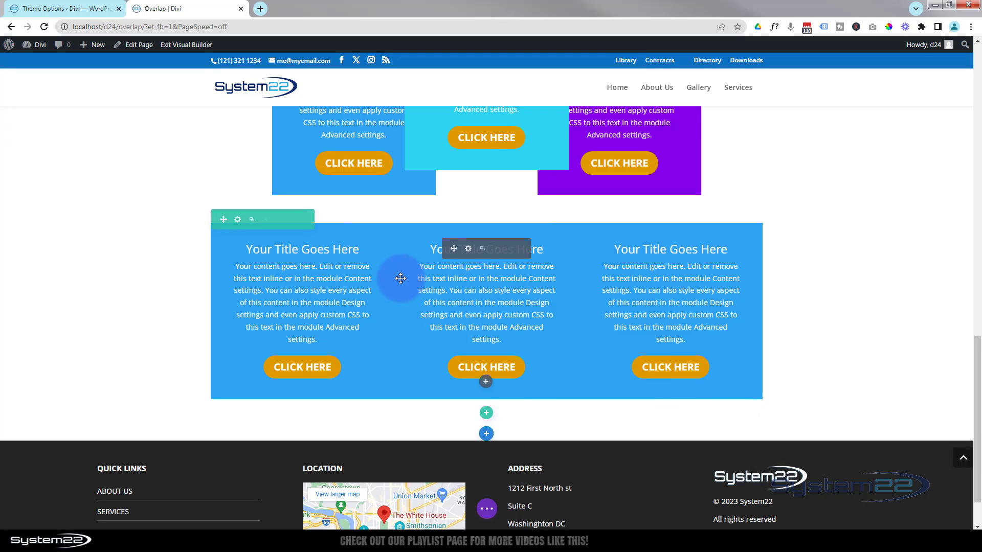
Give the middle Call To Action module a purple background color and save it
click(468, 249)
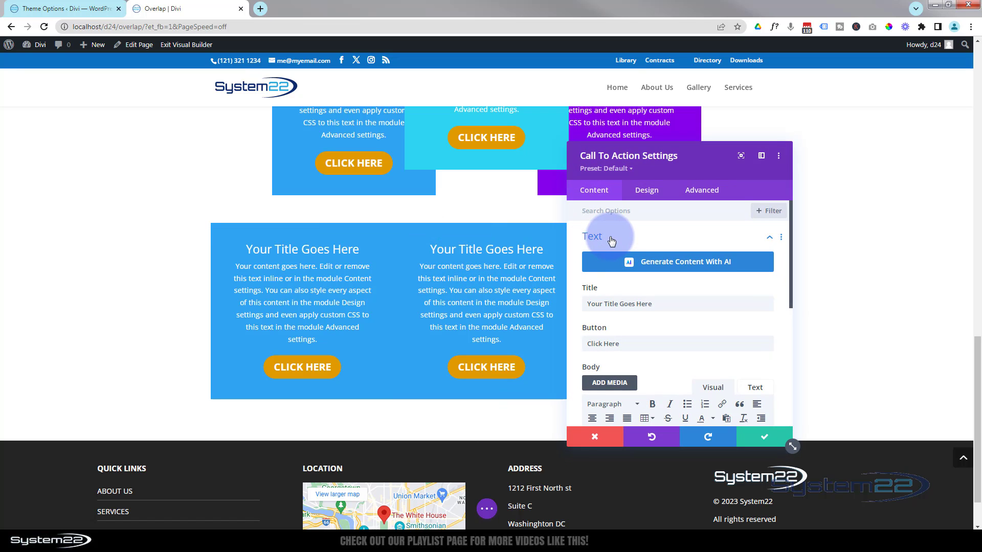
scroll(613, 236, down, 5)
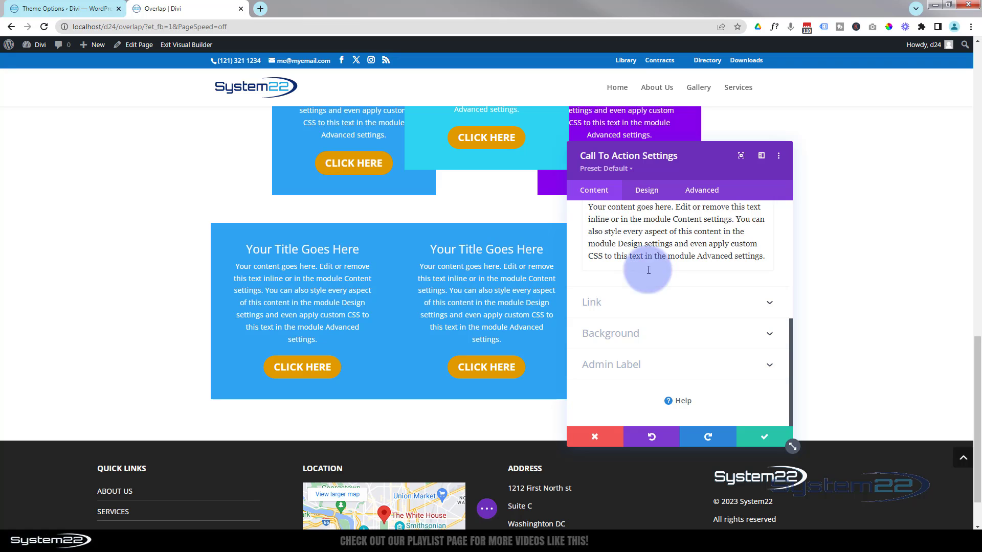
click(669, 337)
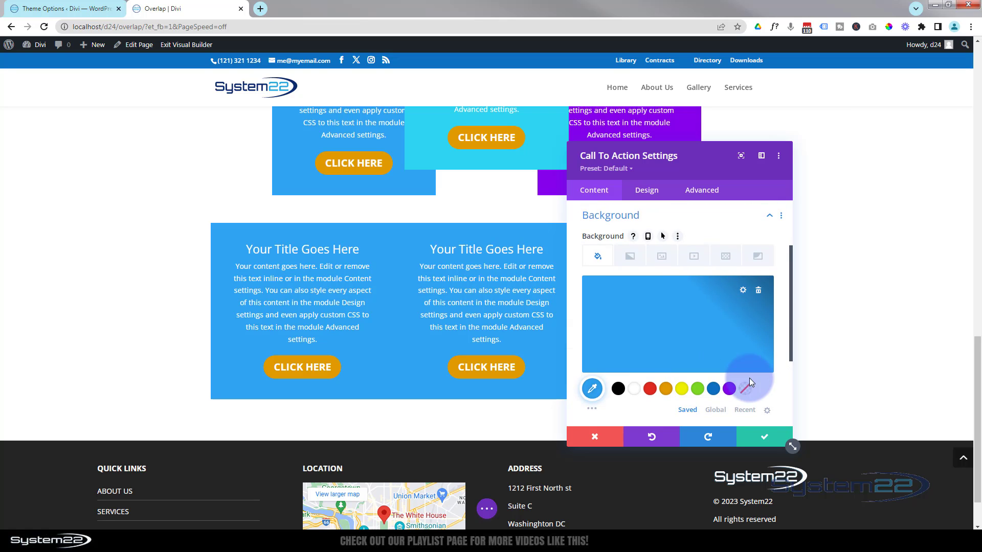
click(729, 390)
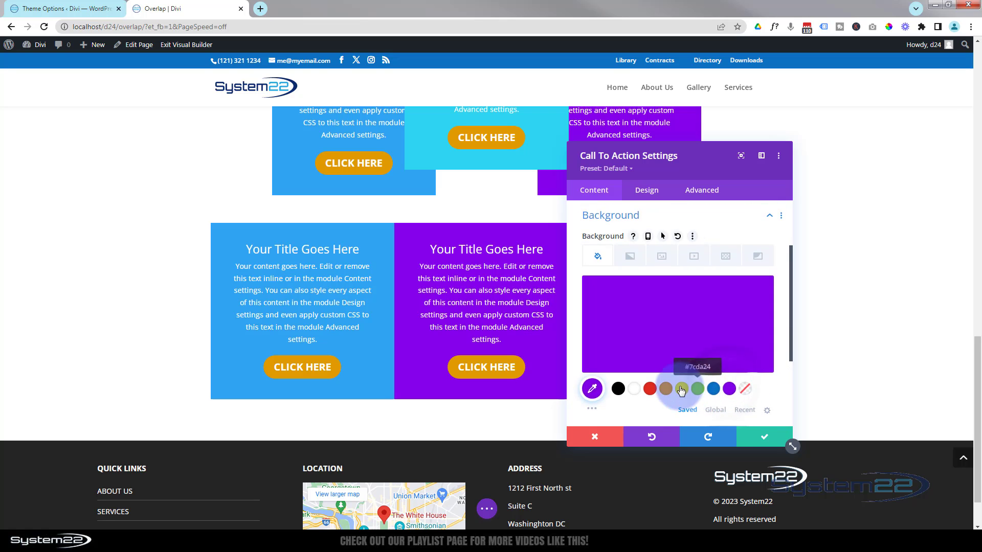
click(770, 438)
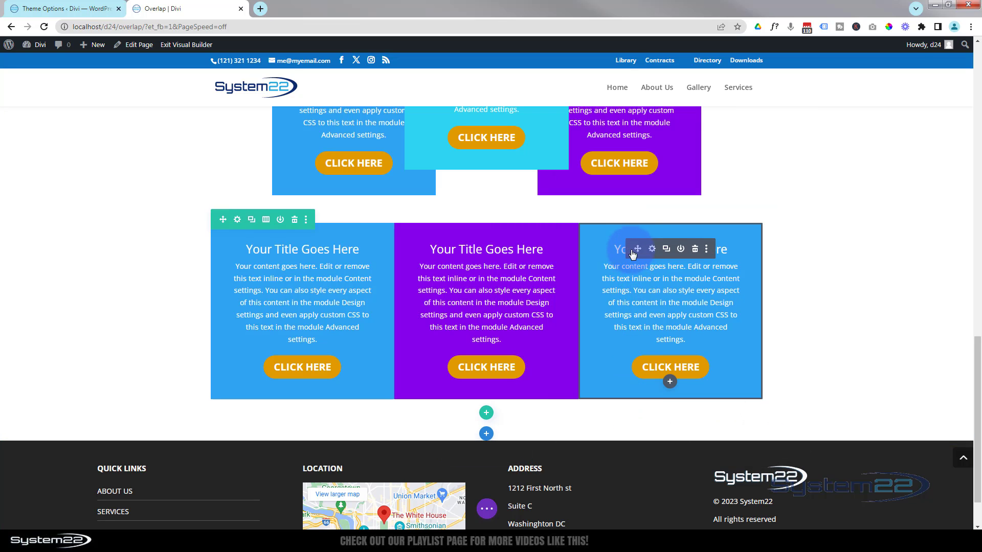
Set the third Call To Action module's background to a cyan color from the extended palette and save it
click(653, 250)
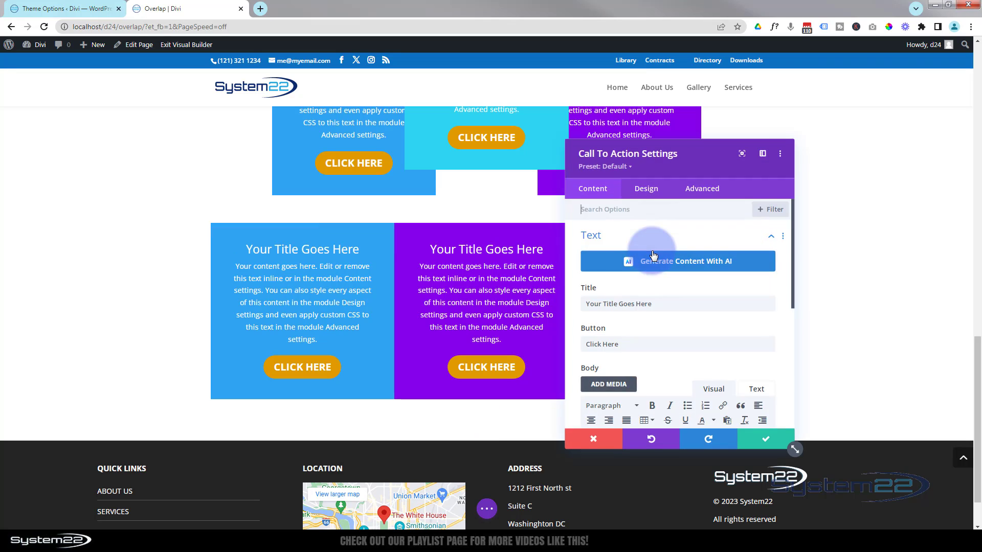
scroll(646, 257, down, 3)
scroll(655, 307, down, 3)
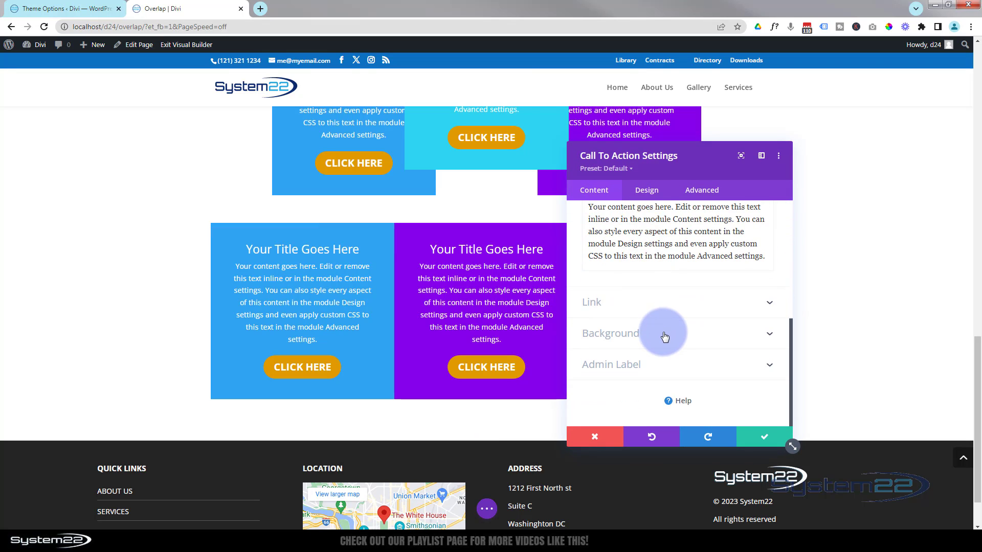
click(662, 333)
scroll(663, 335, down, 2)
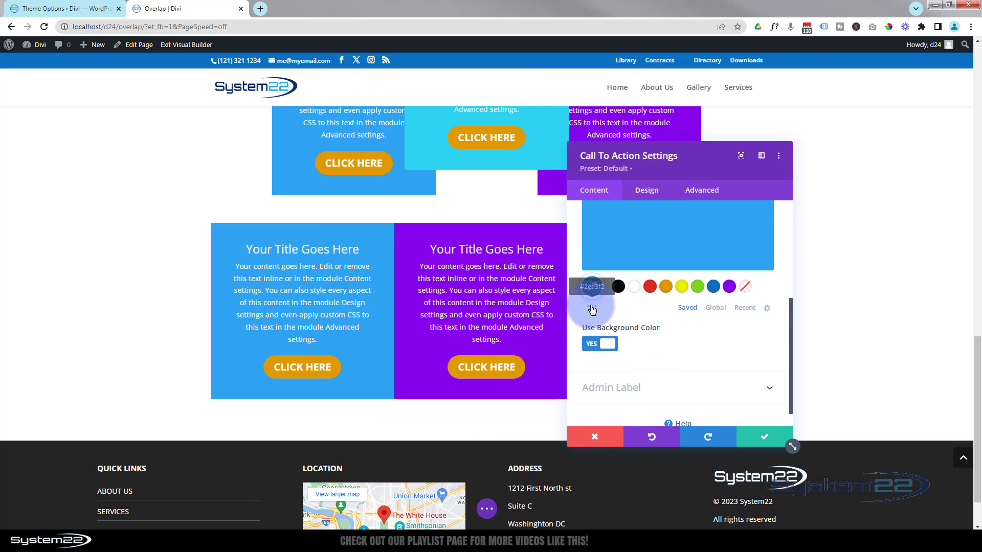
click(592, 309)
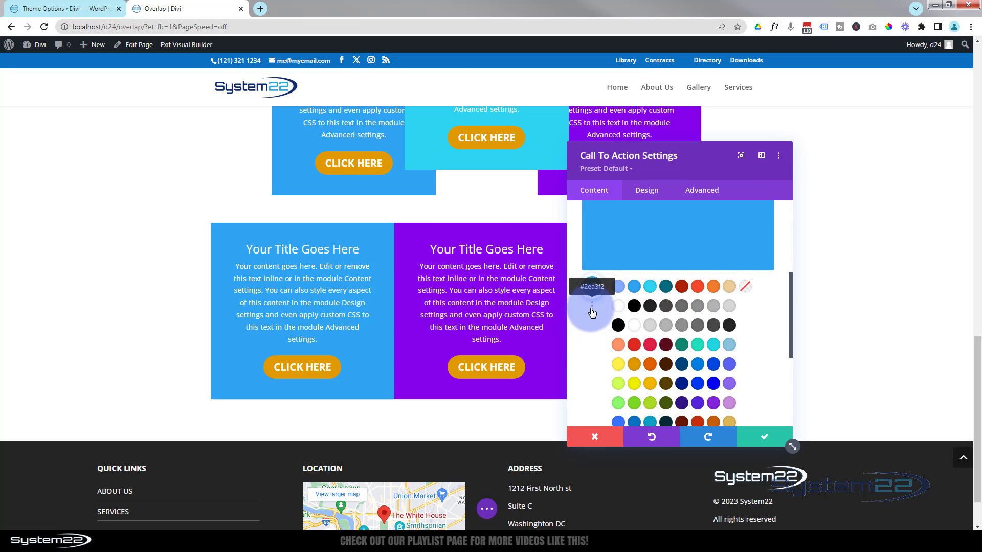
click(716, 344)
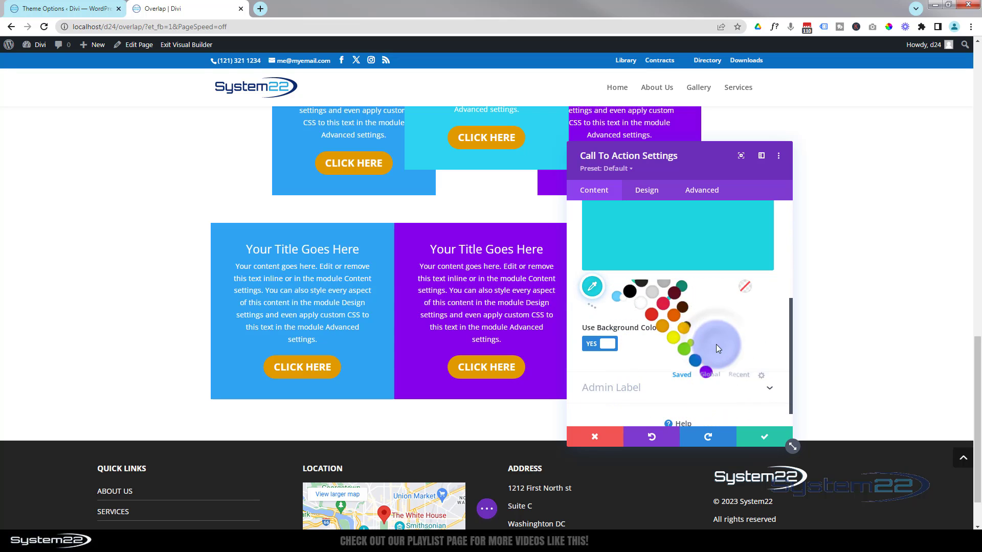
drag(697, 149, 910, 165)
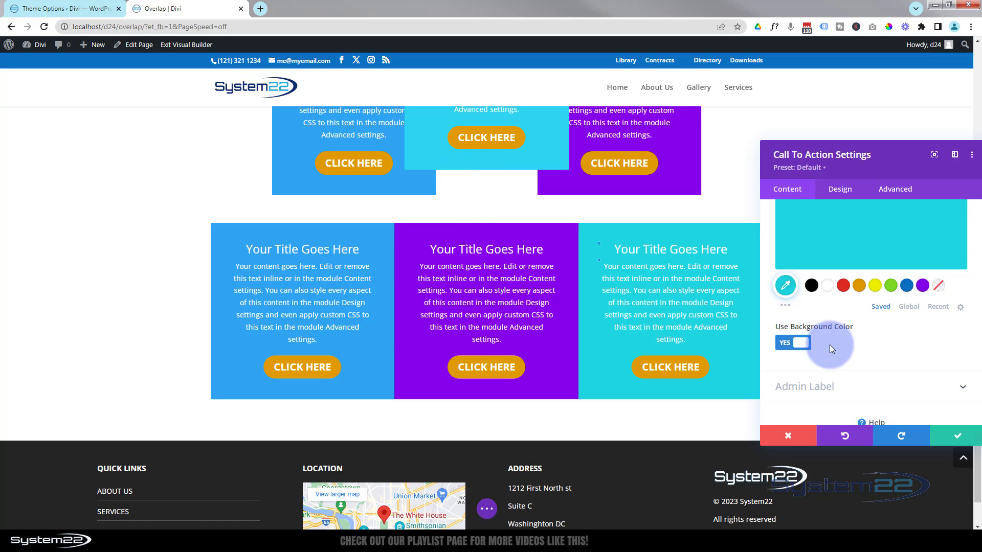
scroll(851, 326, down, 1)
scroll(851, 326, up, 3)
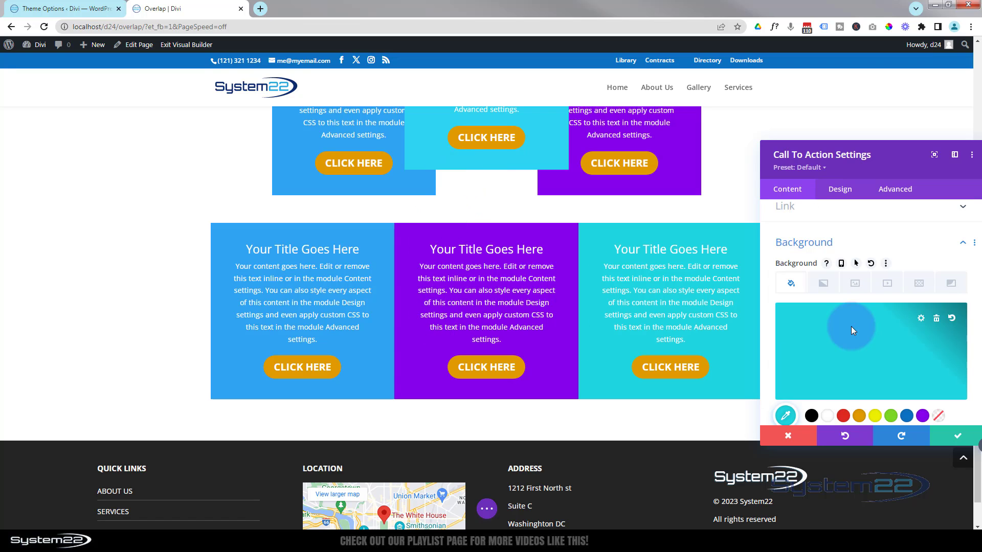
scroll(851, 326, up, 1)
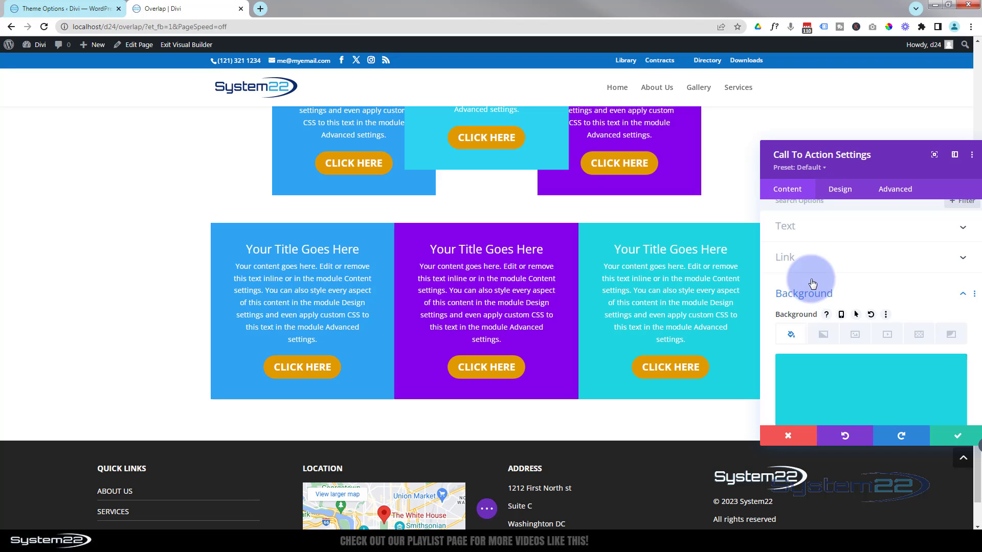
click(943, 435)
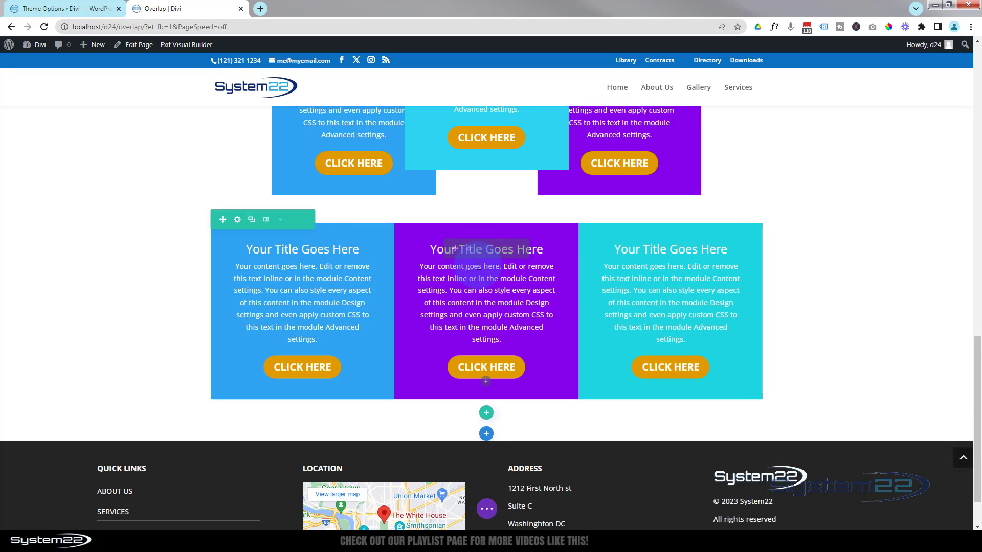
Set the middle Call To Action module's top margin to -50px and save the module
mouse_move(481, 259)
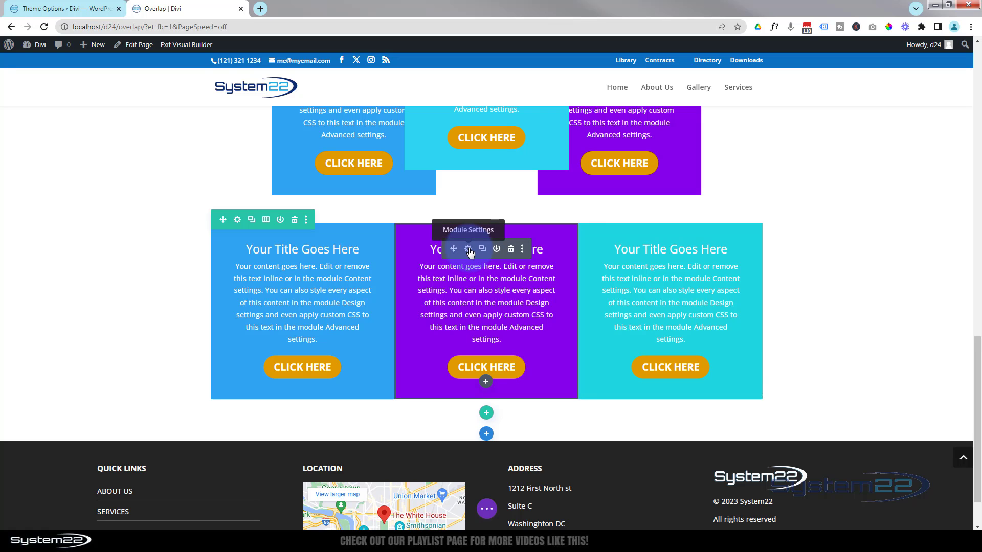
click(469, 250)
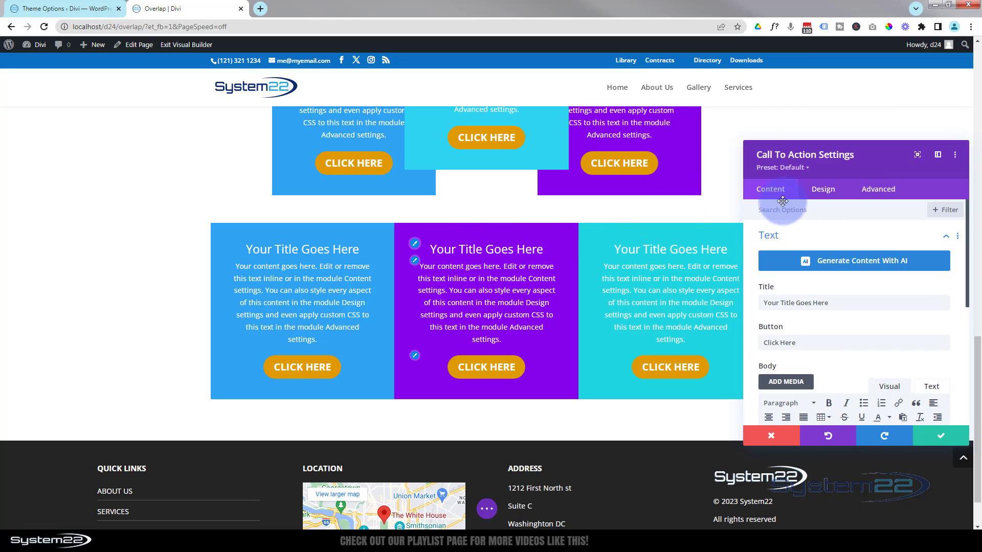
click(832, 195)
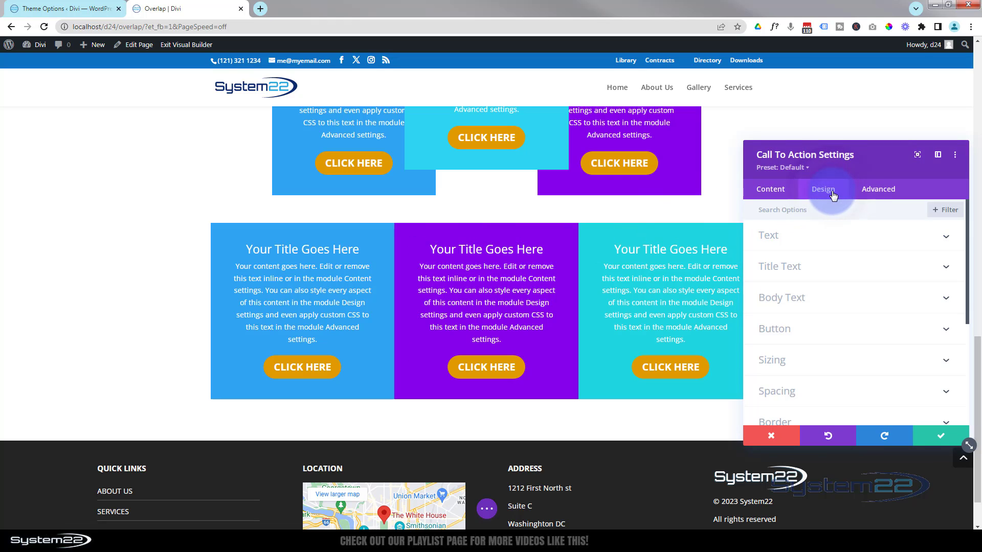
click(852, 383)
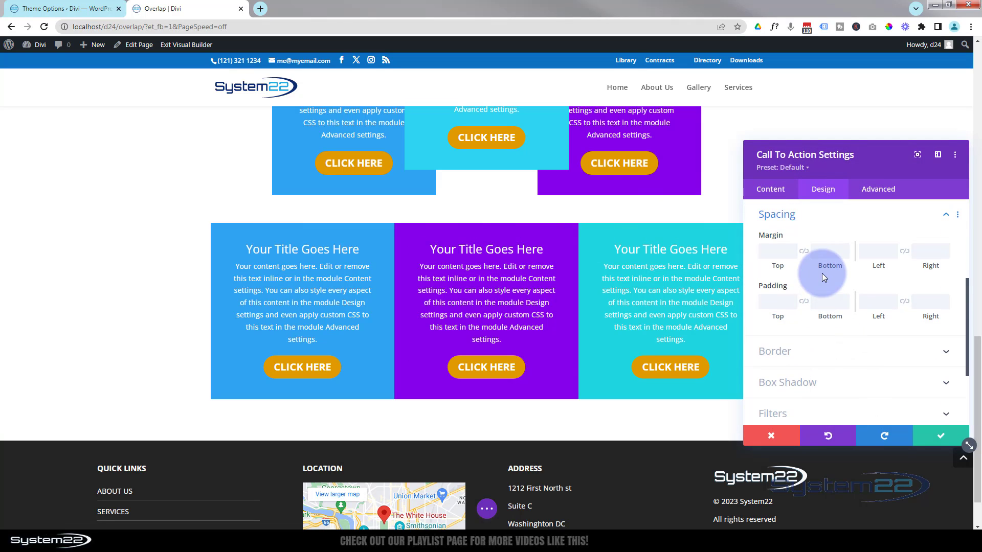
click(775, 257)
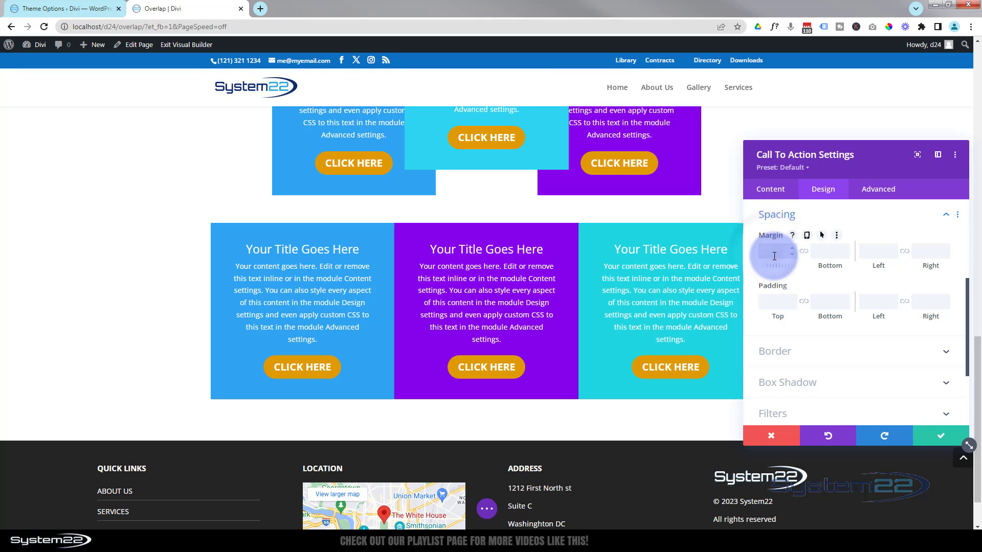
text(-50px)
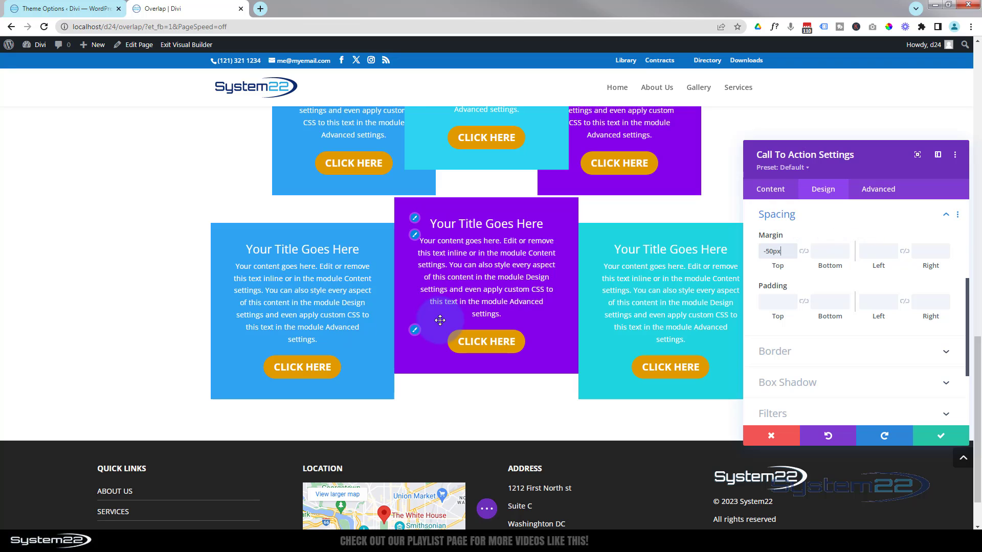
click(936, 435)
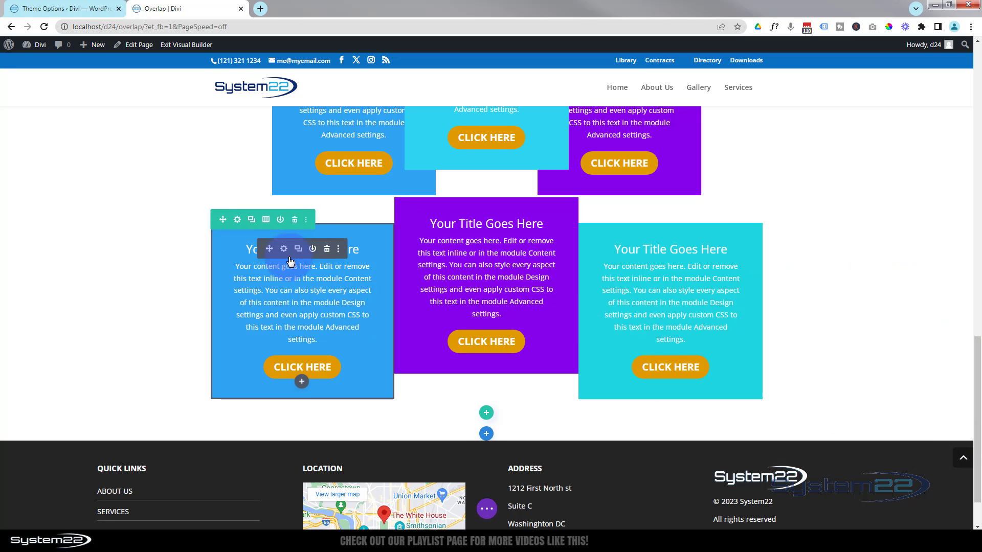
Give the first Call To Action module a right margin of -50px and a left margin of 50px, then save it
click(284, 250)
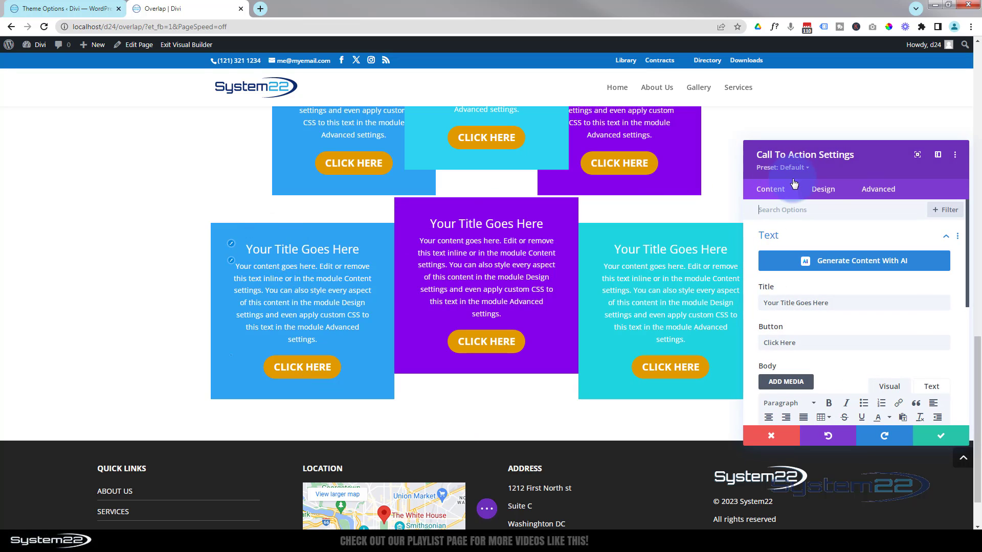
click(823, 190)
scroll(842, 238, down, 5)
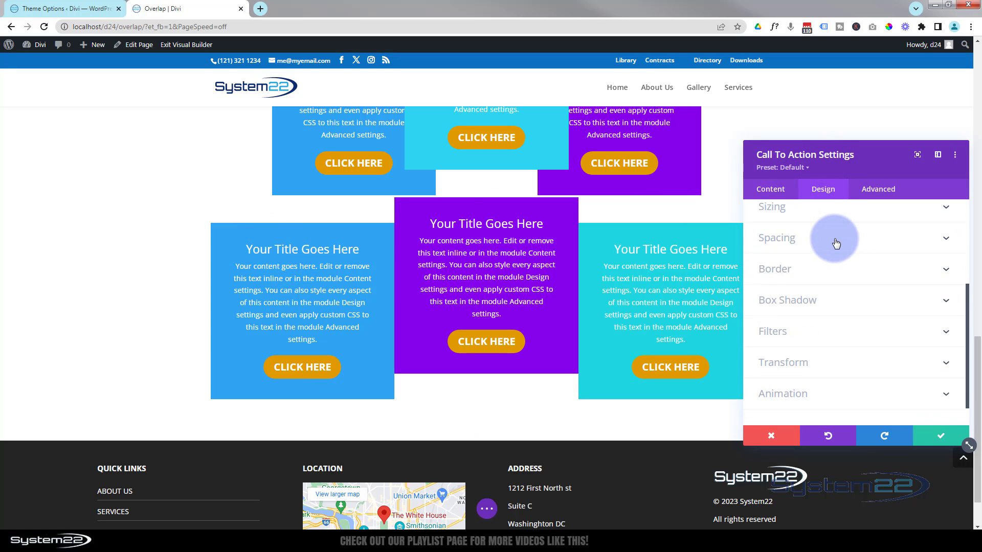
scroll(840, 231, up, 2)
click(838, 311)
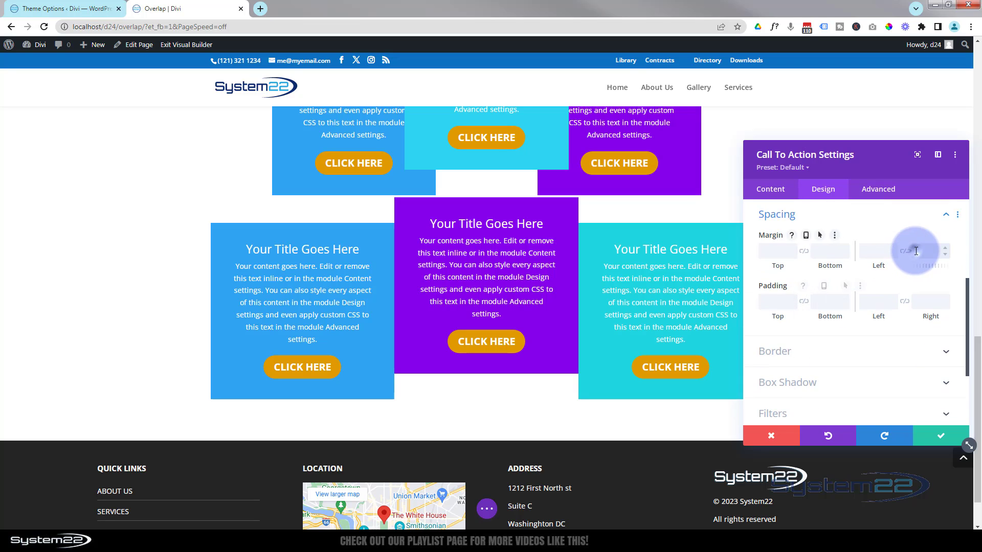
text(-50px)
click(874, 258)
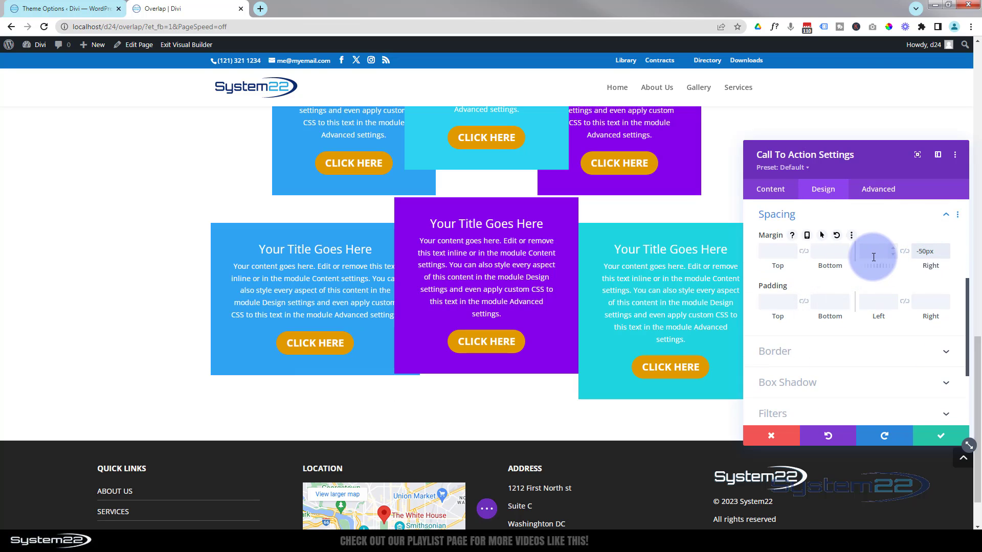
click(876, 255)
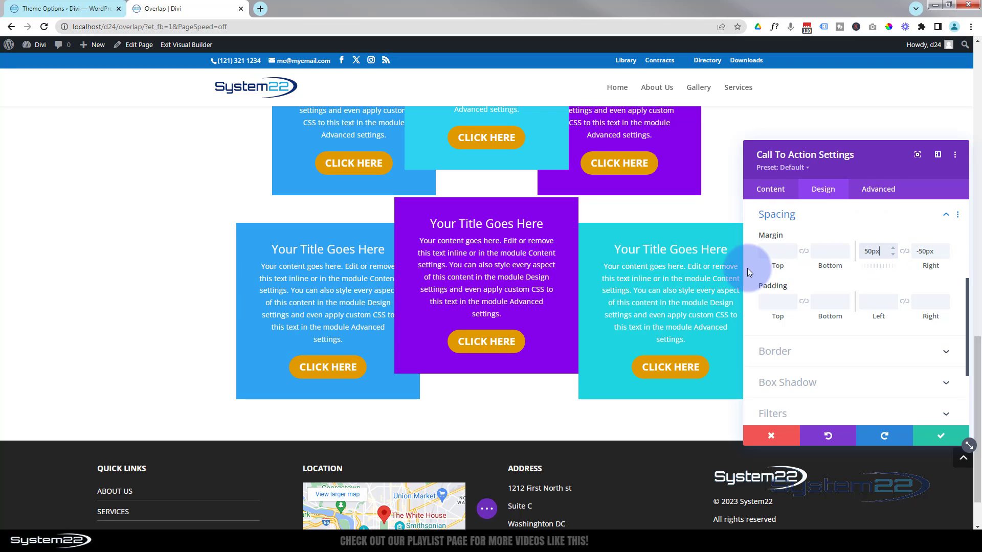
click(932, 436)
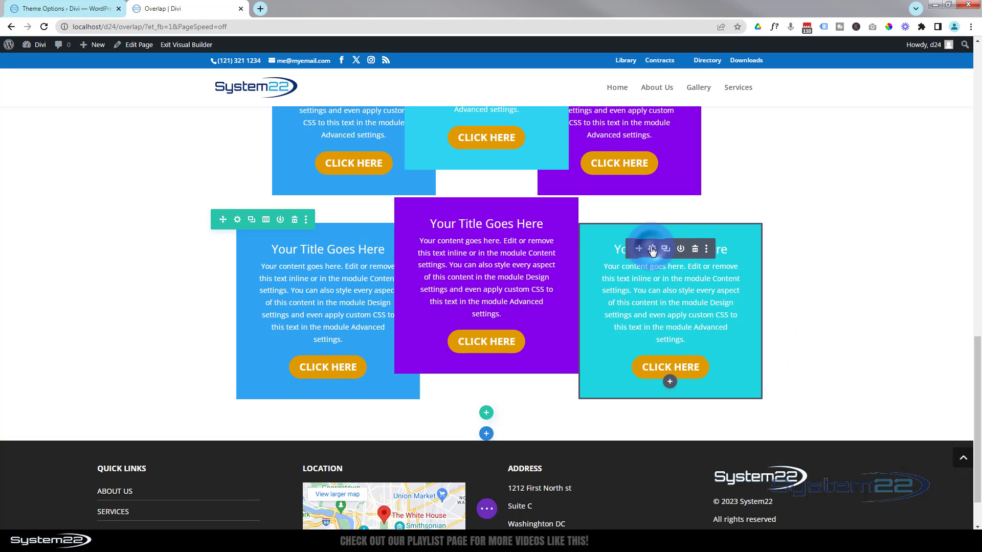
Give the third Call To Action module a left margin of -50px and a right margin of 50px, then save it
click(652, 250)
click(815, 195)
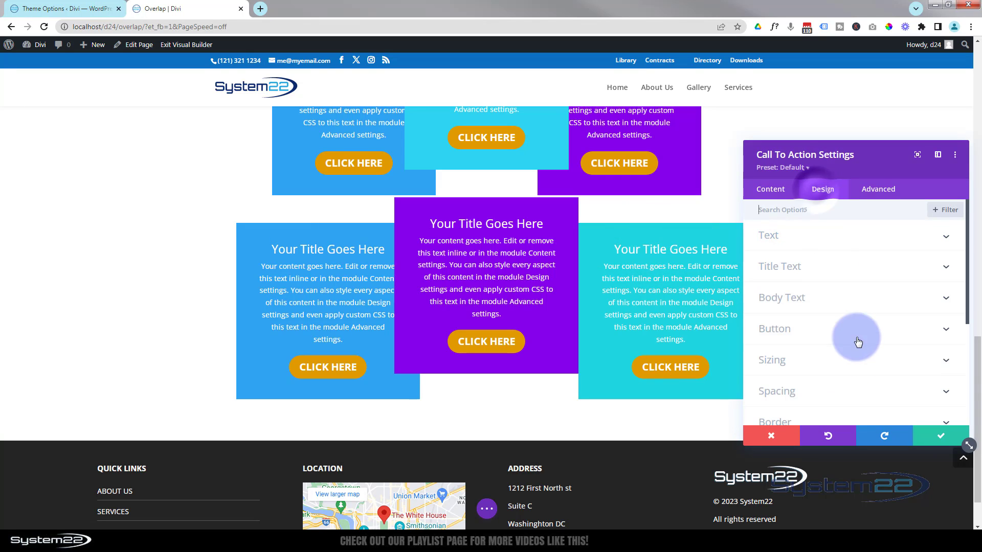
click(865, 391)
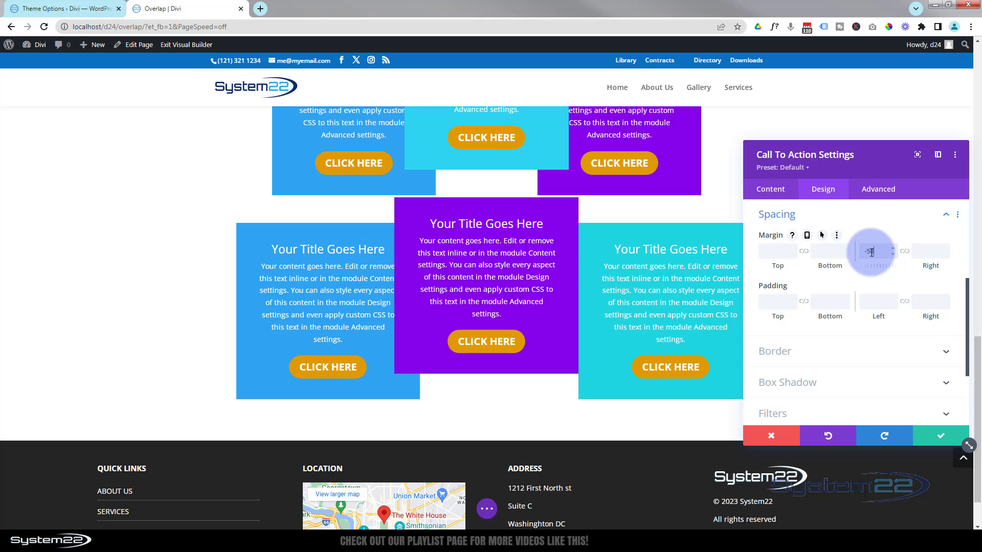
click(922, 250)
text(50)
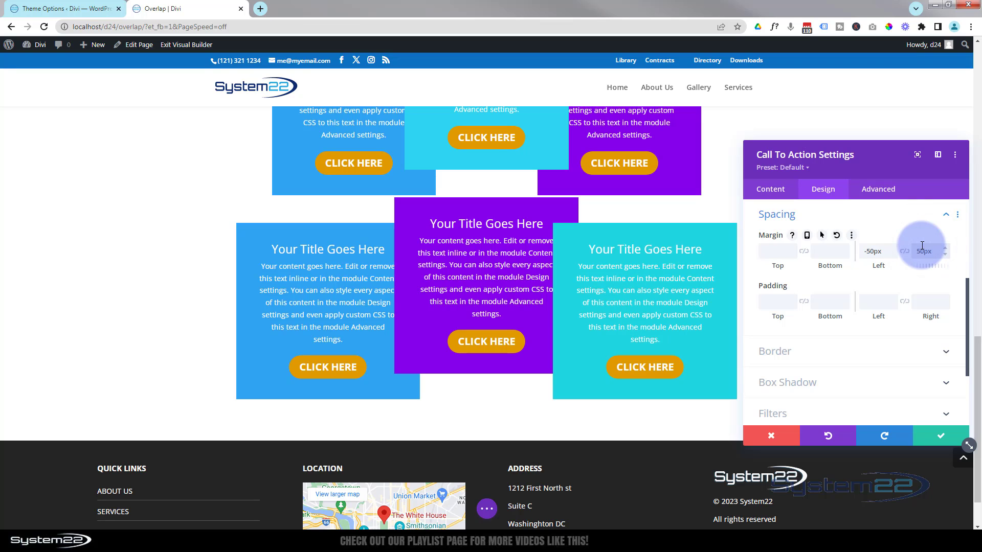
click(936, 438)
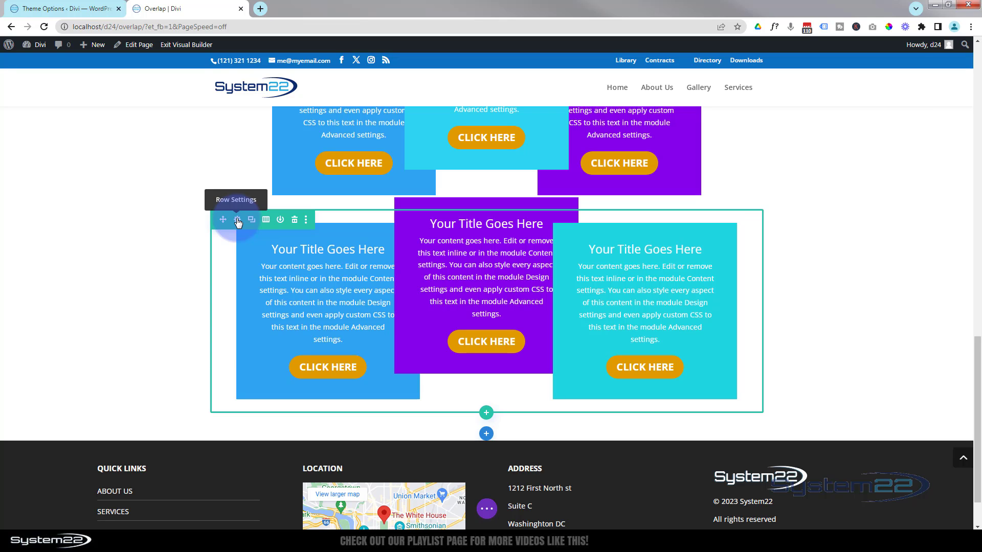
Open the middle column's position settings within the row and set its z-index to 12
click(238, 221)
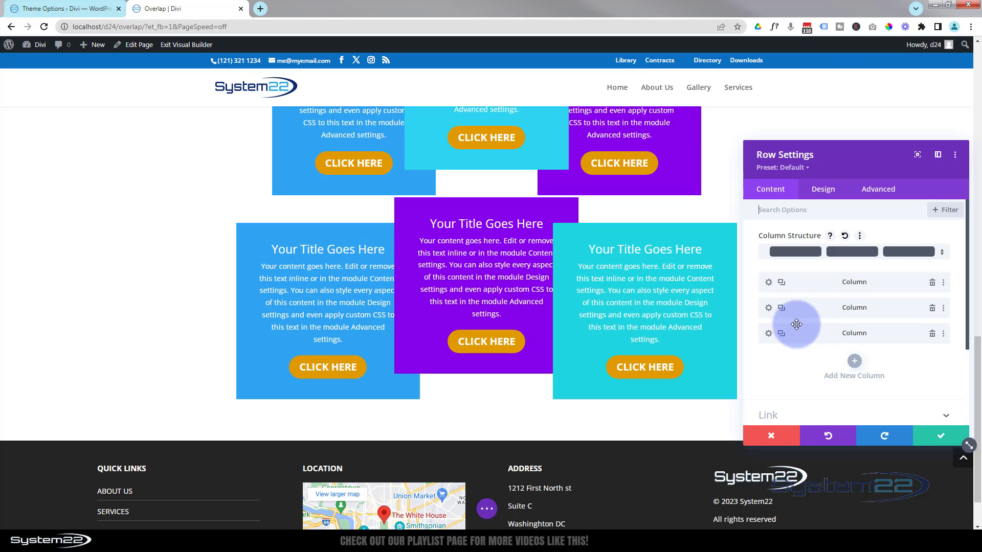
click(769, 309)
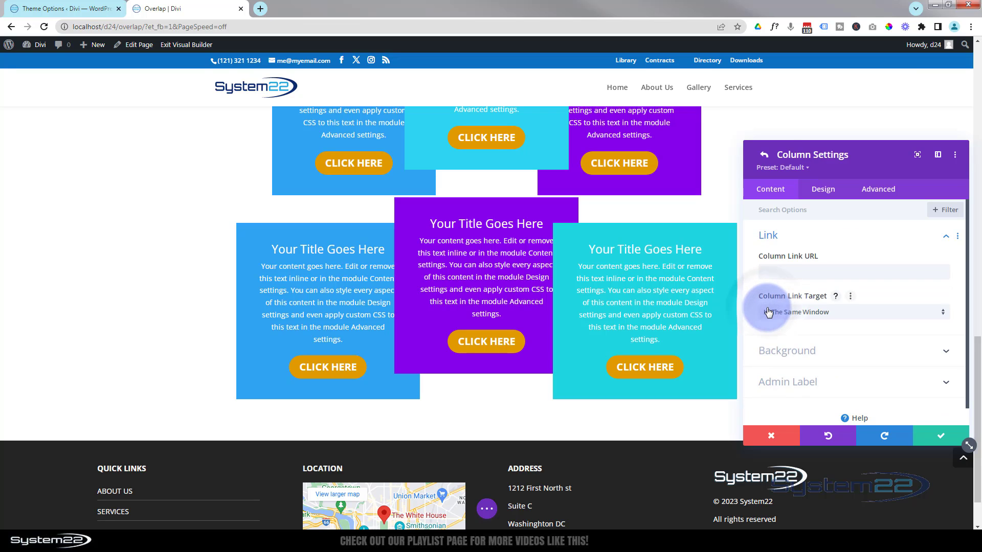
click(884, 190)
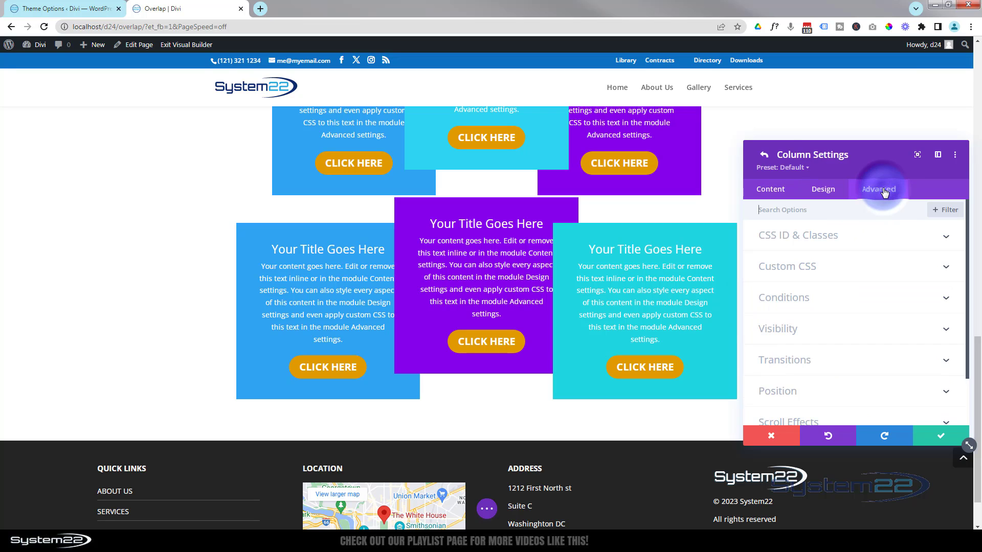
scroll(876, 327, down, 1)
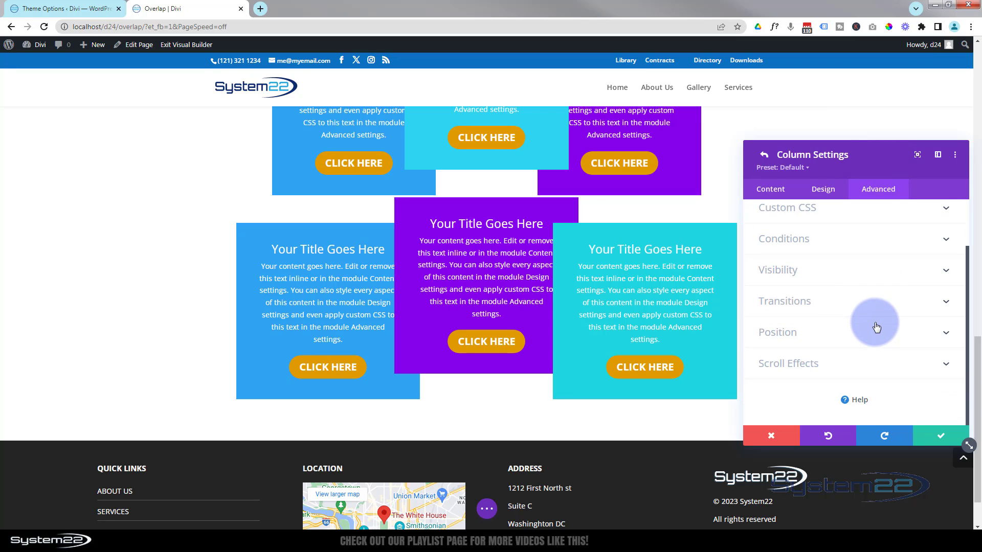
click(873, 334)
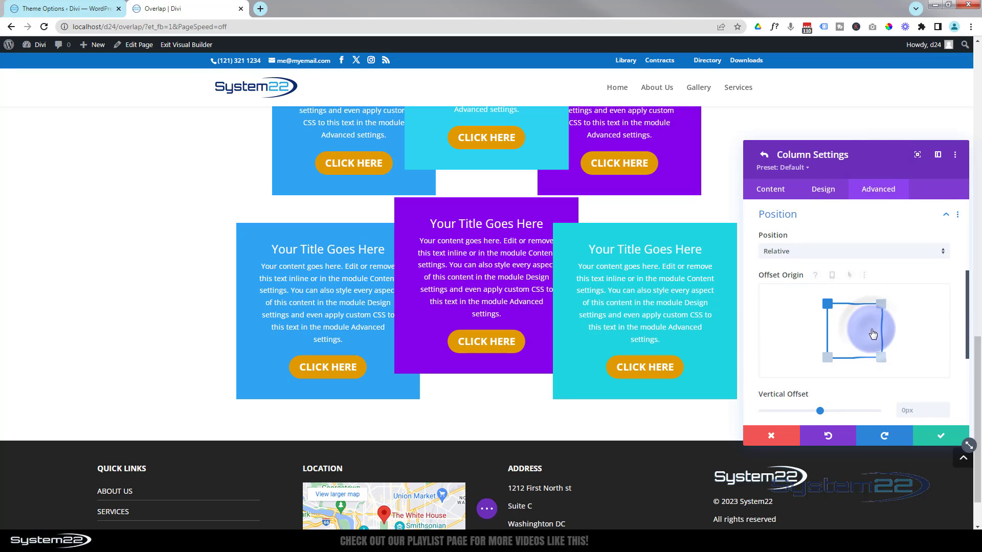
scroll(811, 339, down, 3)
scroll(811, 339, down, 1)
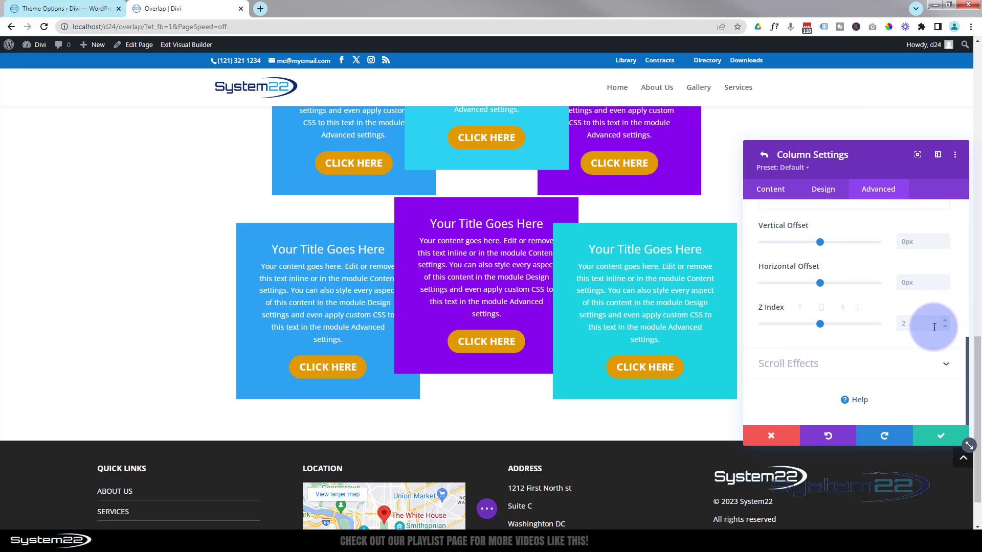
click(908, 324)
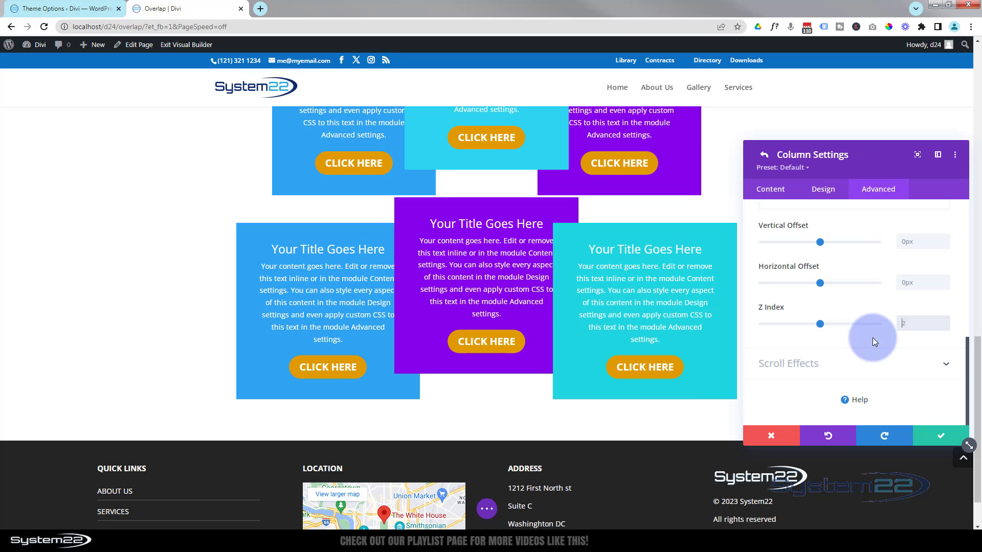
double_click(914, 325)
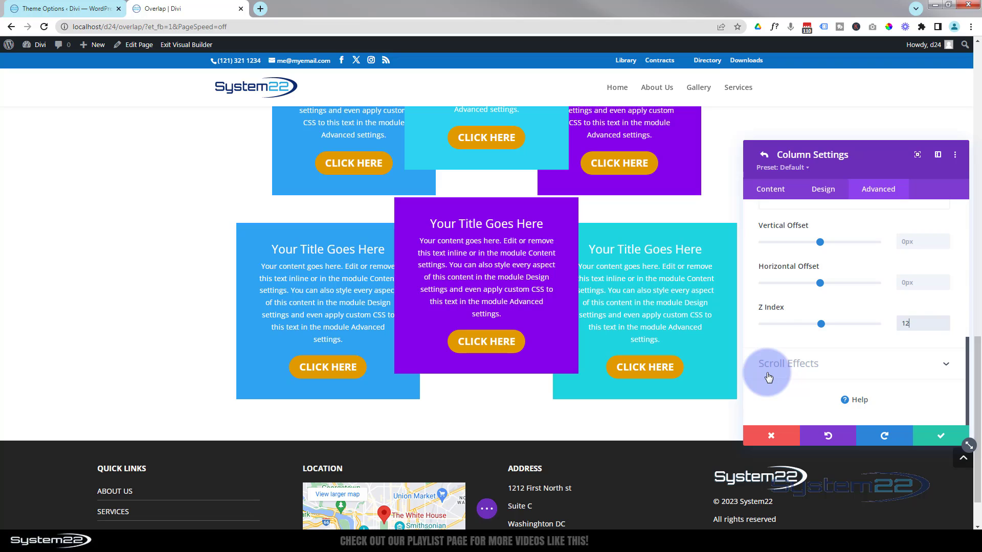
Enable hover options for the middle column's z-index, set the hover z-index to 20, and save the column
mouse_move(772, 307)
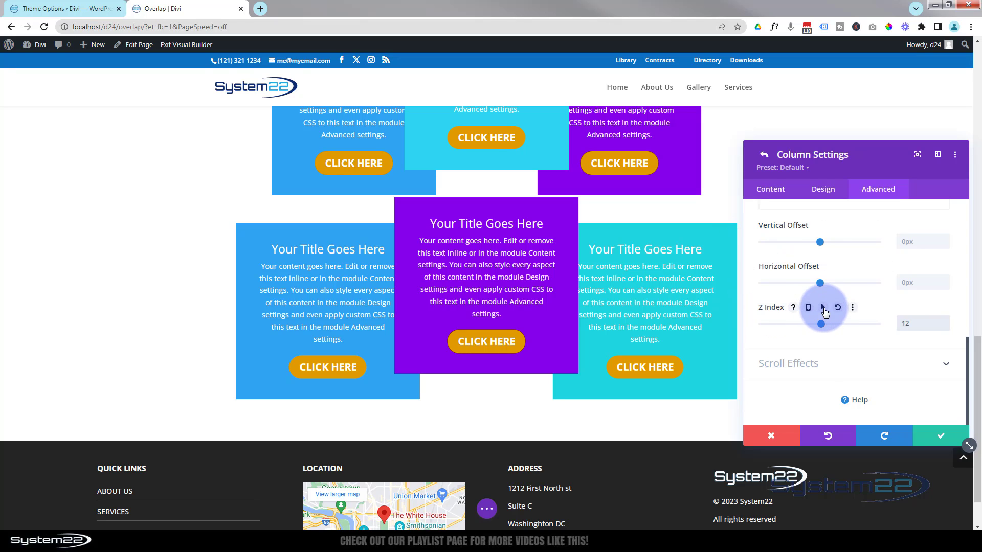
click(824, 308)
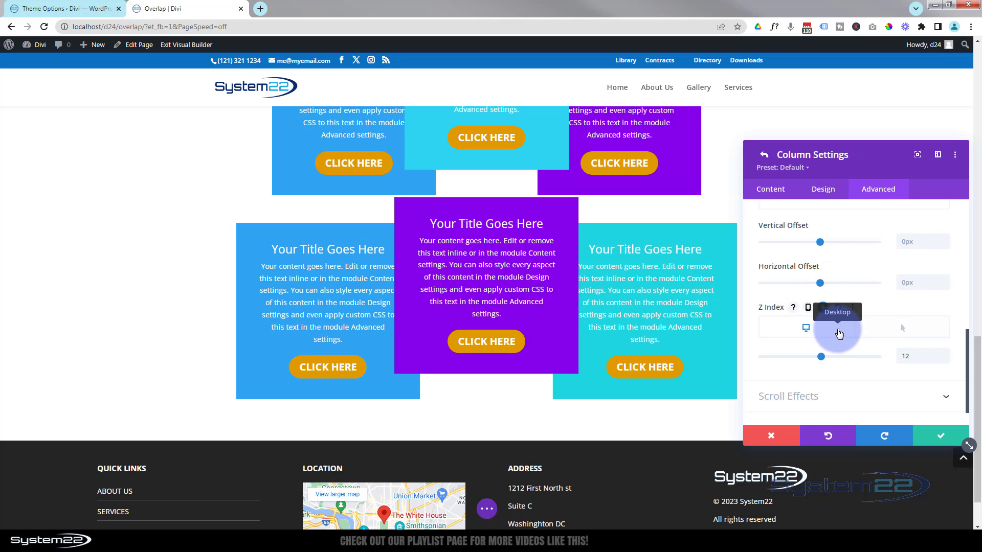
click(840, 334)
click(911, 356)
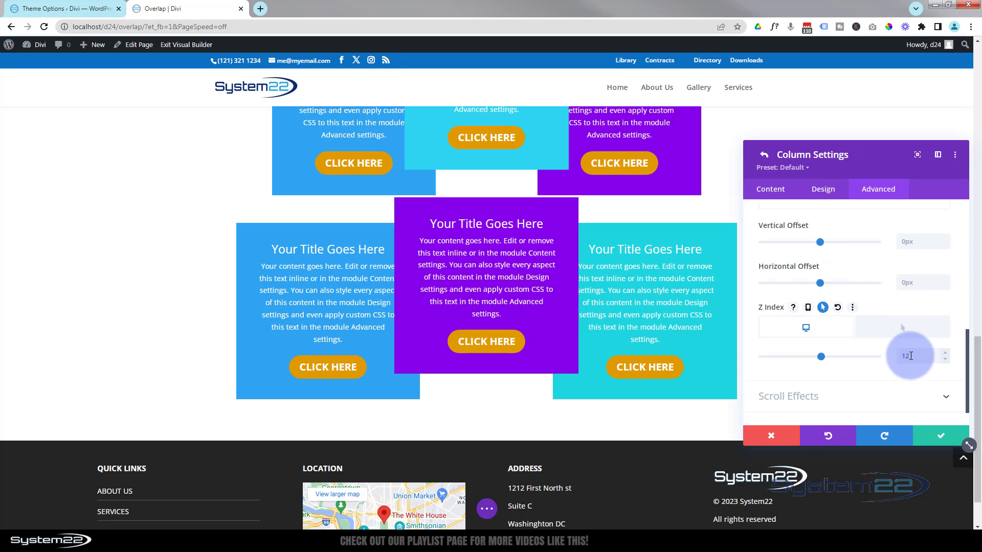
click(901, 332)
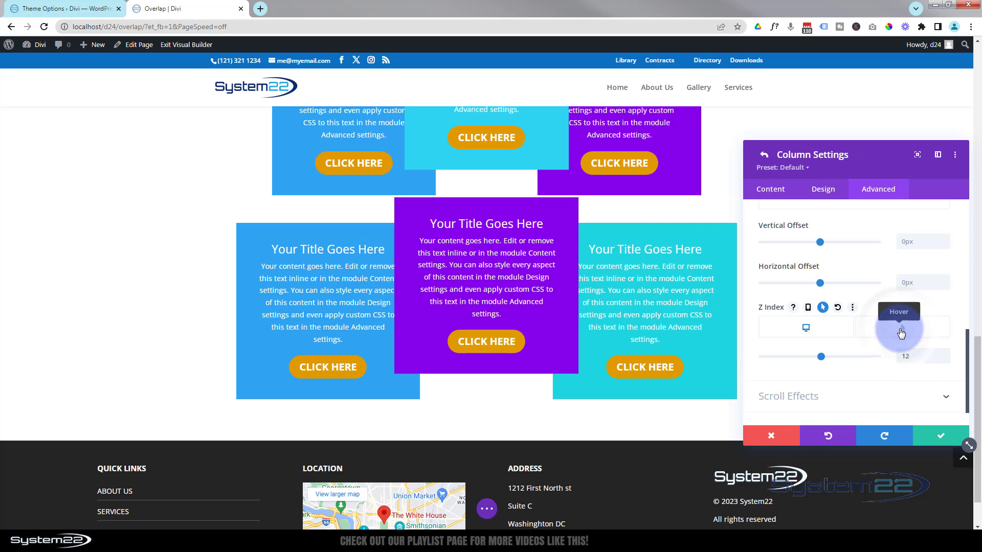
click(902, 330)
click(902, 353)
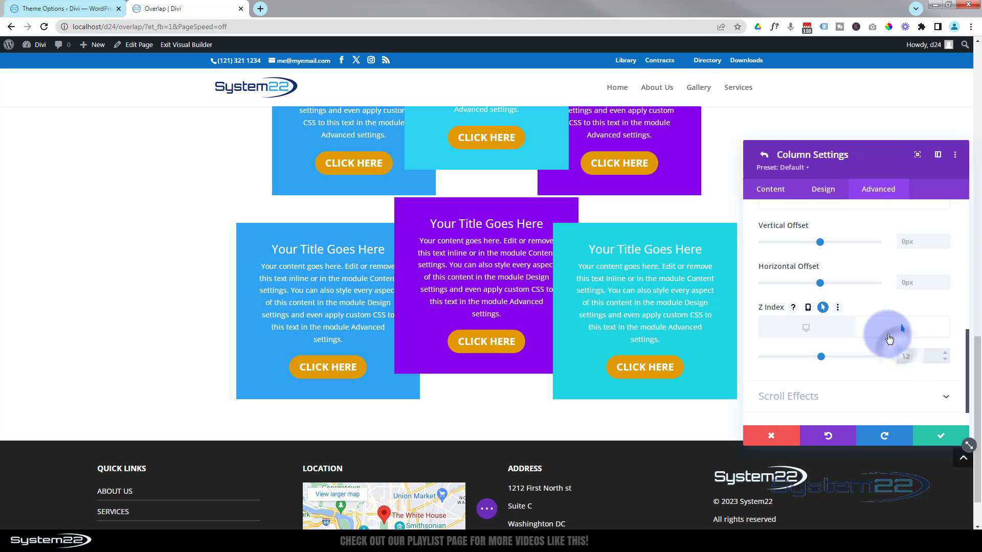
text(20)
click(945, 437)
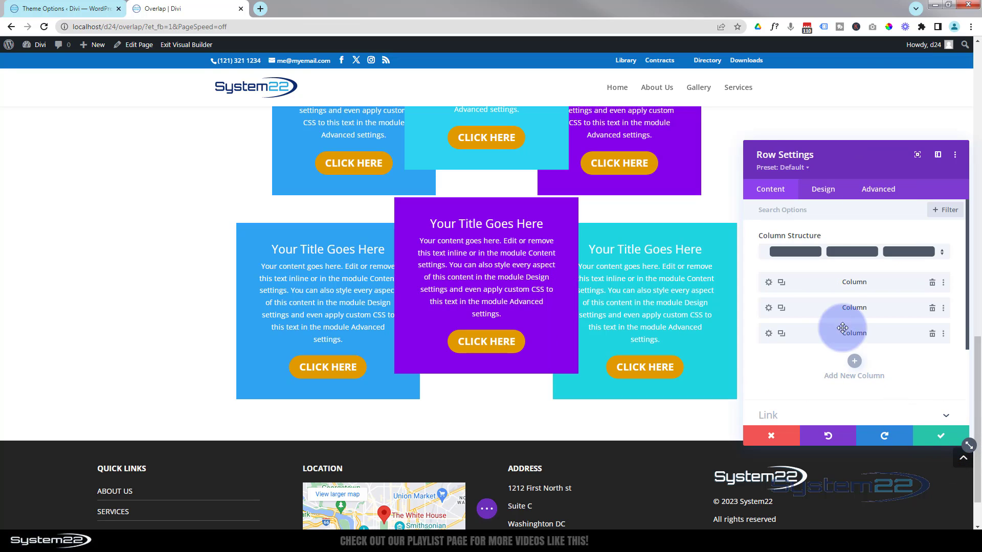
Set the first column's z-index to 10 and its hover z-index to 20, then save the column
click(768, 283)
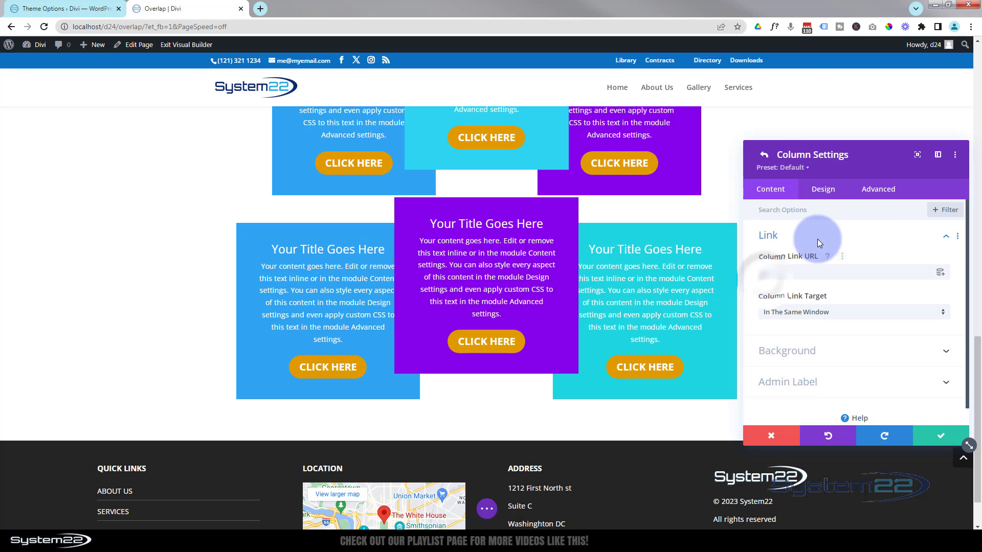
click(878, 189)
click(857, 334)
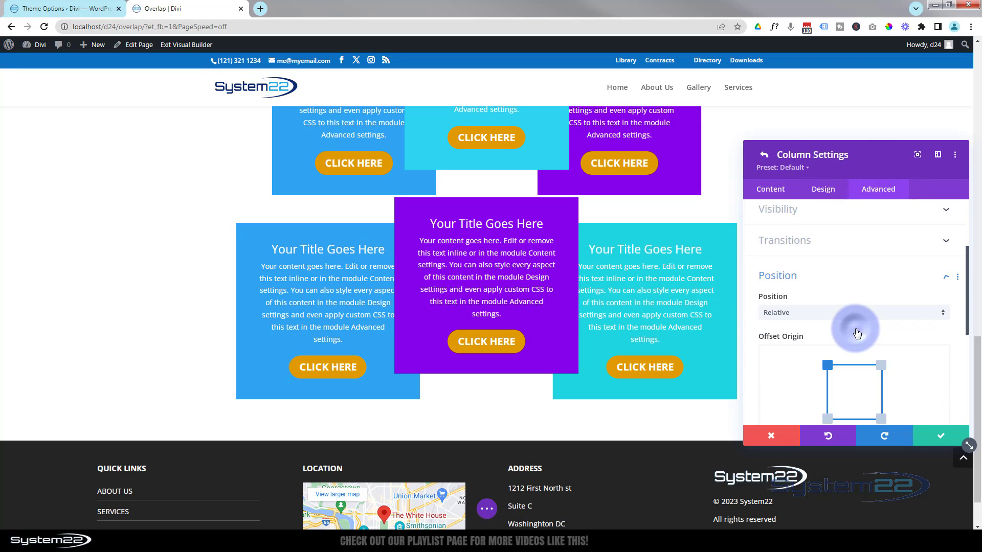
click(833, 306)
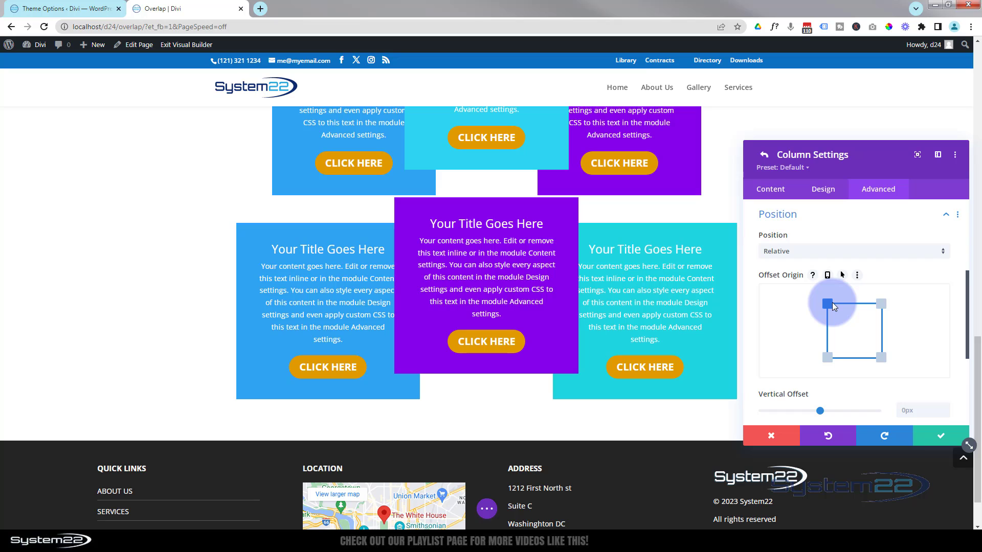
scroll(824, 309, down, 3)
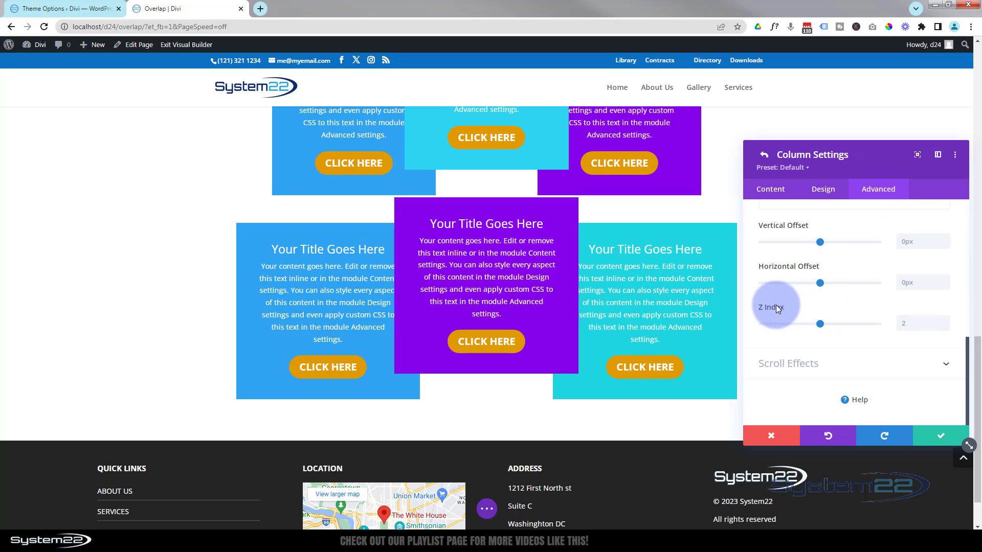
mouse_move(775, 307)
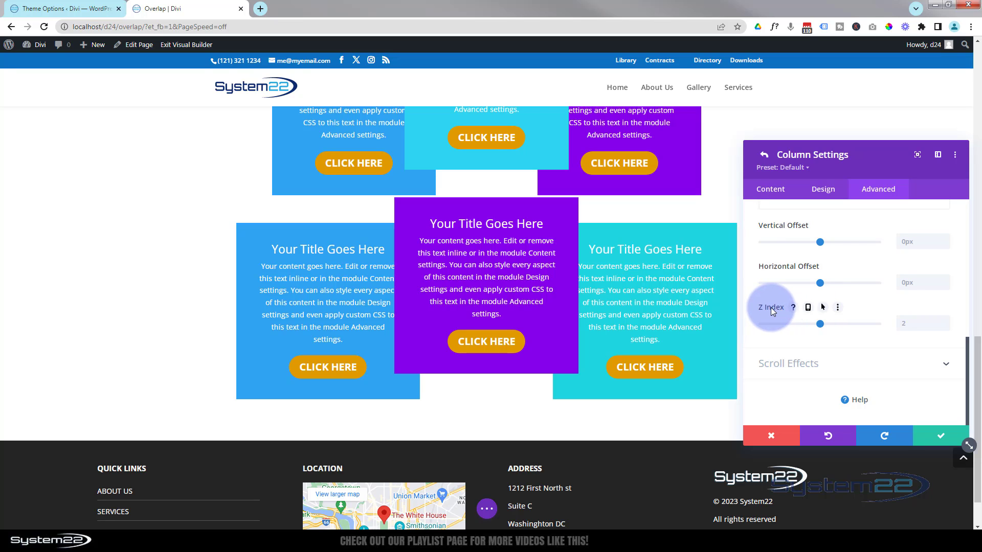
click(824, 307)
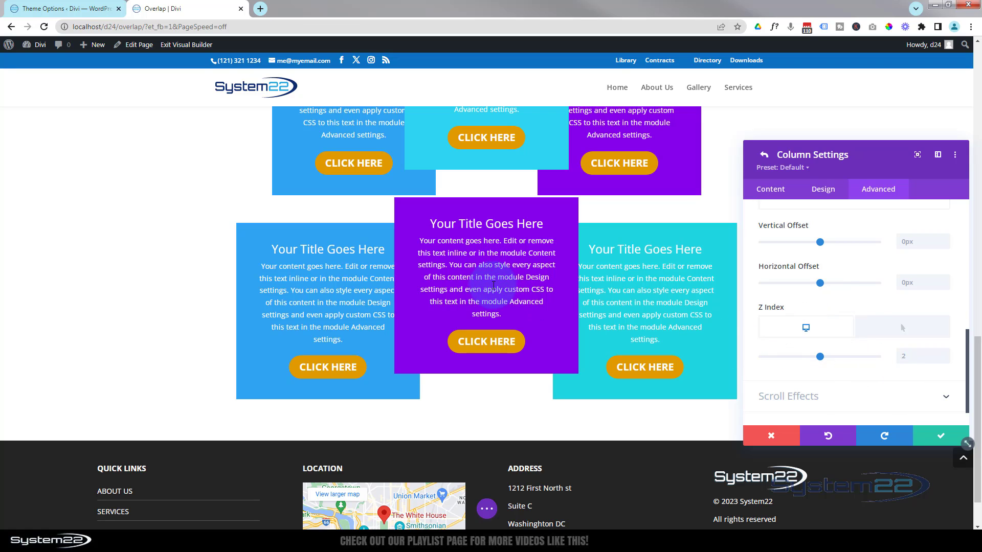
click(902, 355)
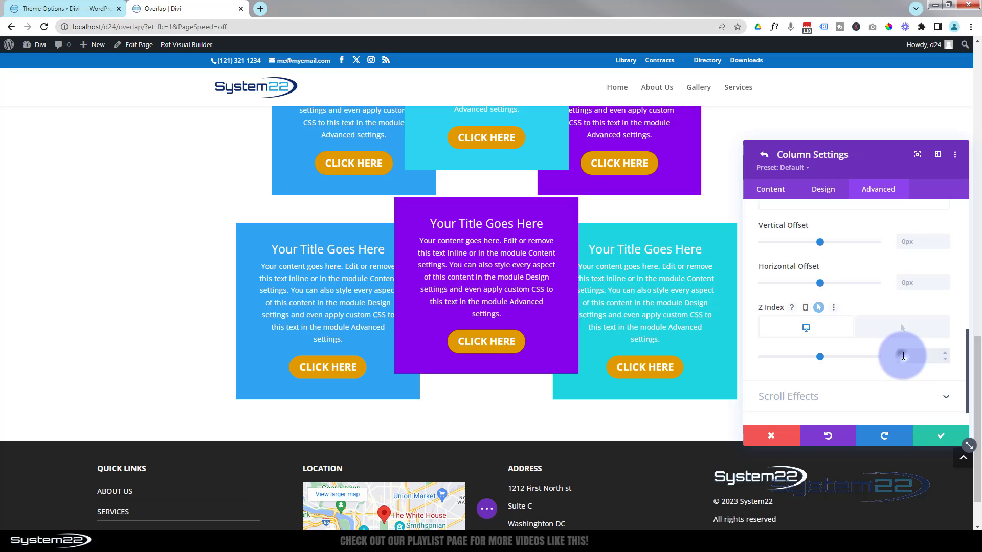
click(906, 329)
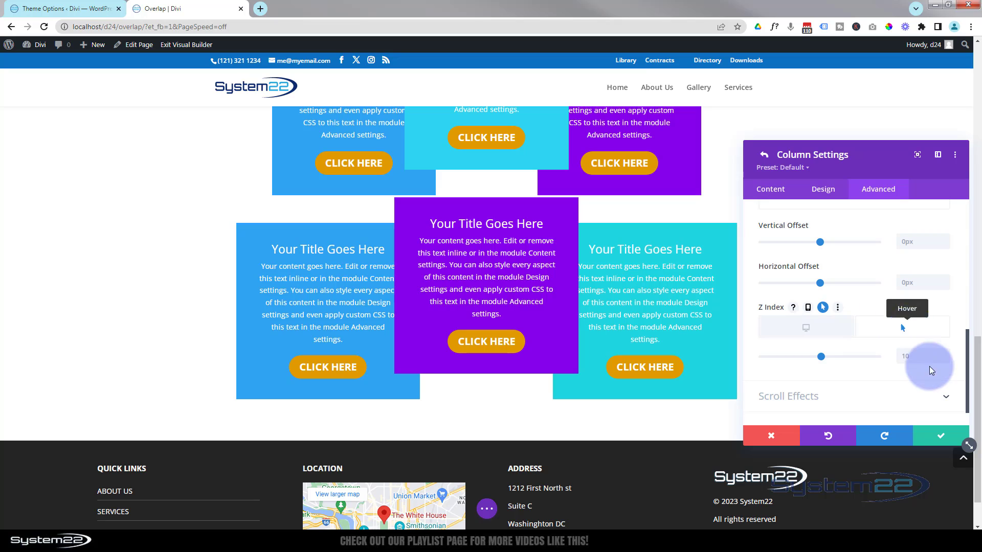
click(903, 358)
text(20)
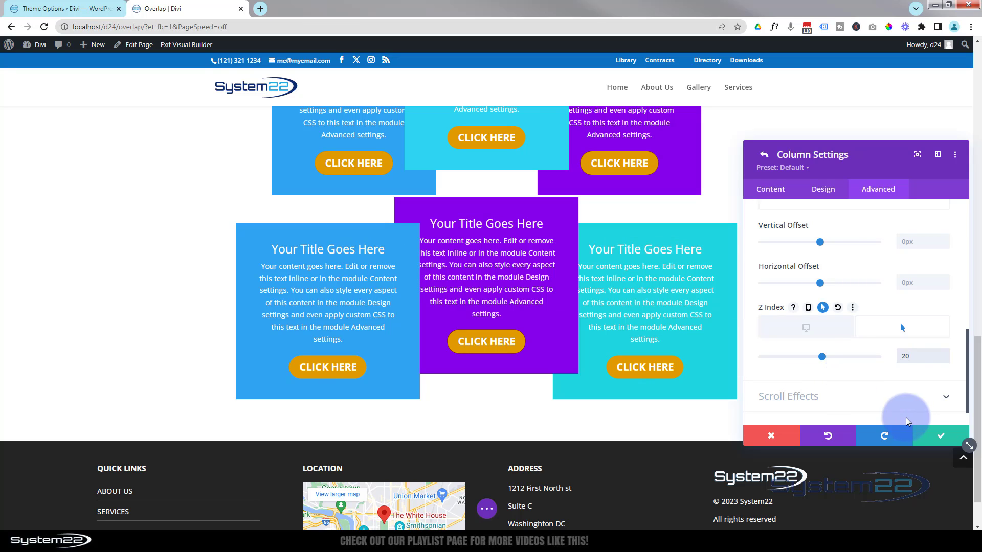
click(949, 439)
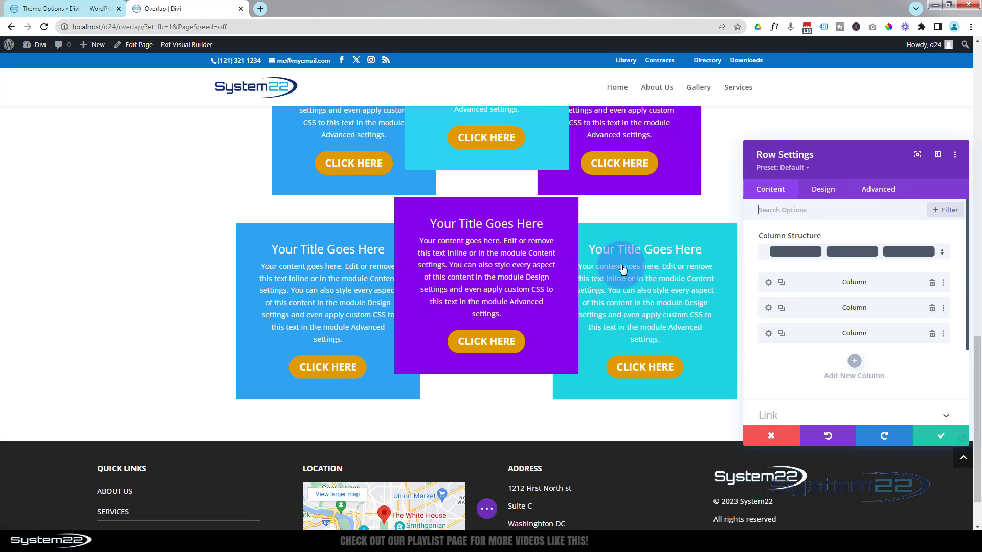
Enable hover options for the third column's z-index with a hover value of 20 and save the column
click(769, 334)
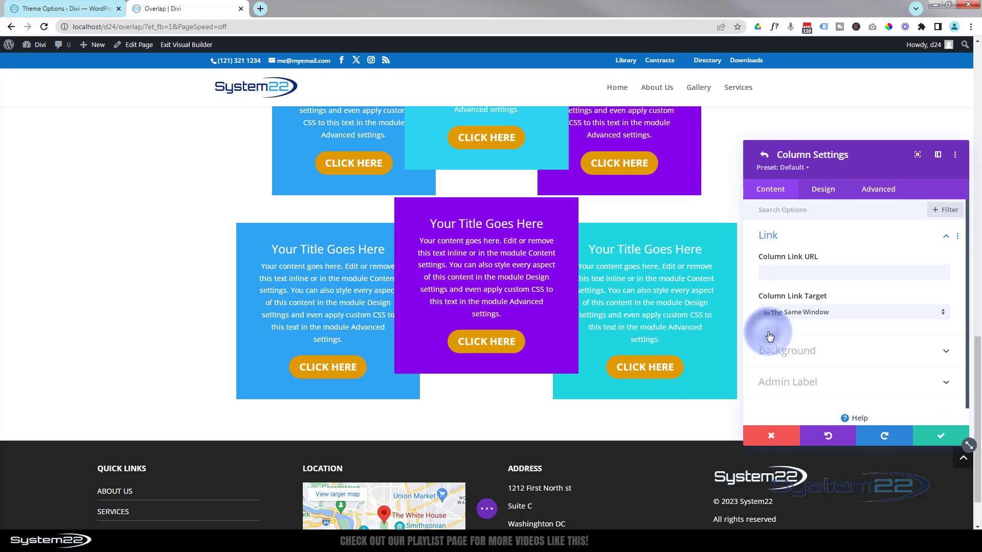
click(881, 194)
click(891, 331)
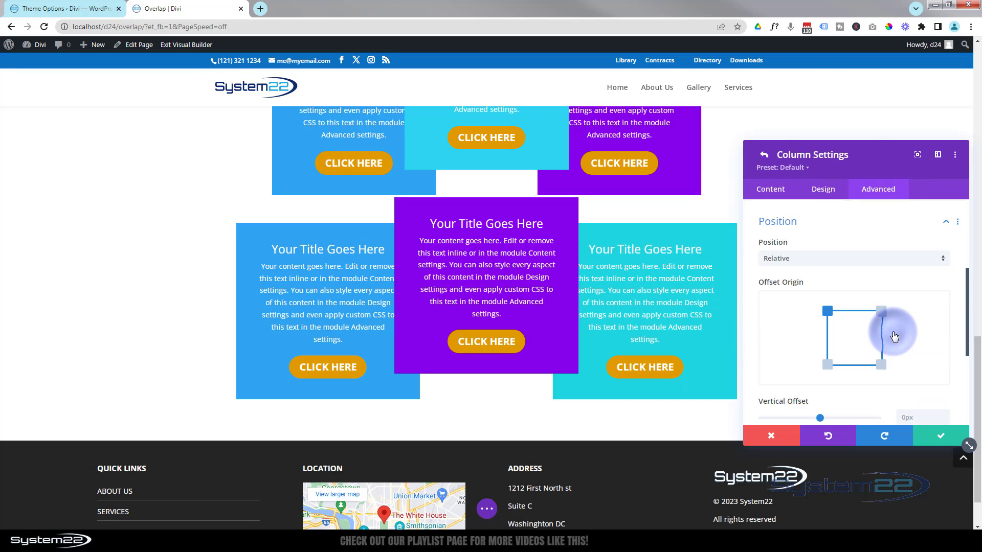
scroll(891, 321, down, 3)
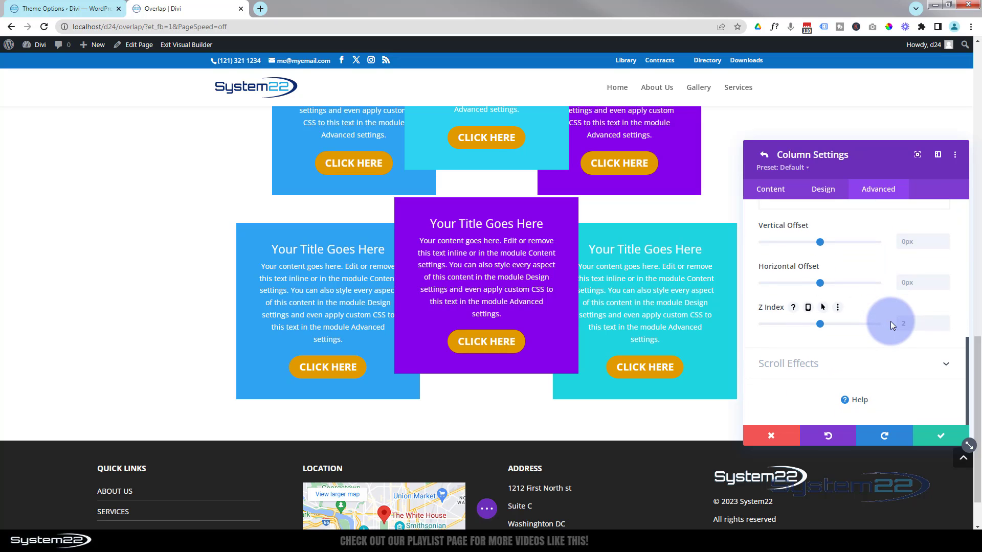
click(825, 308)
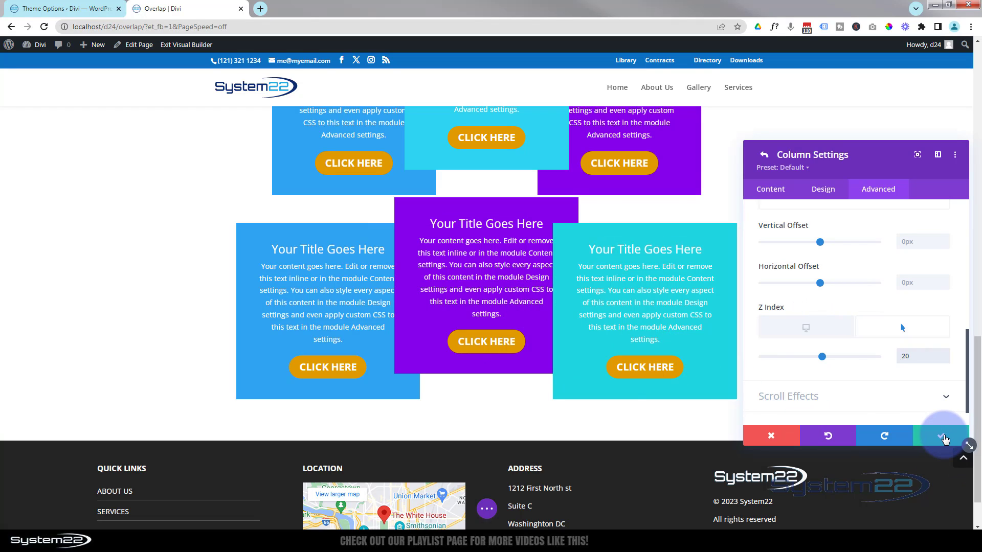
click(943, 437)
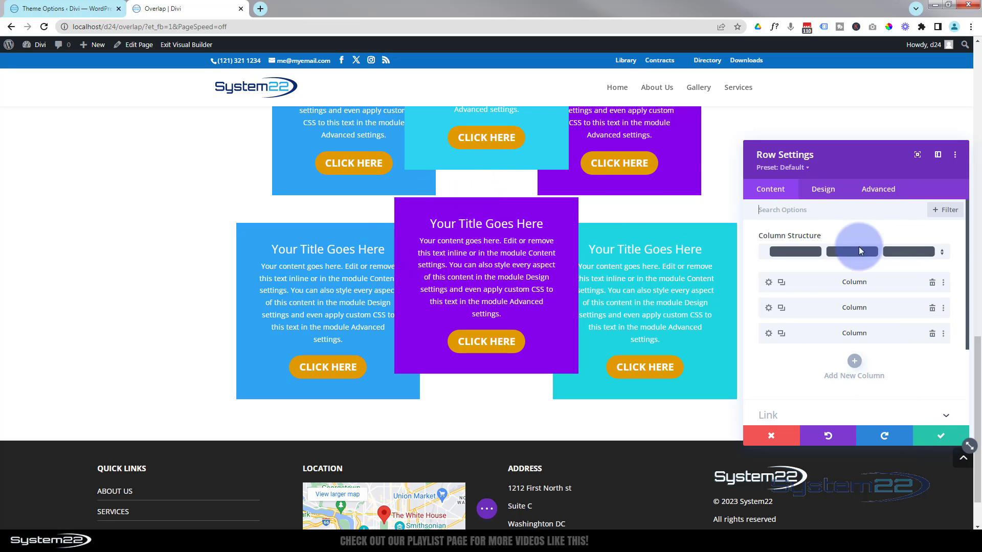
Set the row's linked top and bottom margins to 100px and save the row settings
click(829, 190)
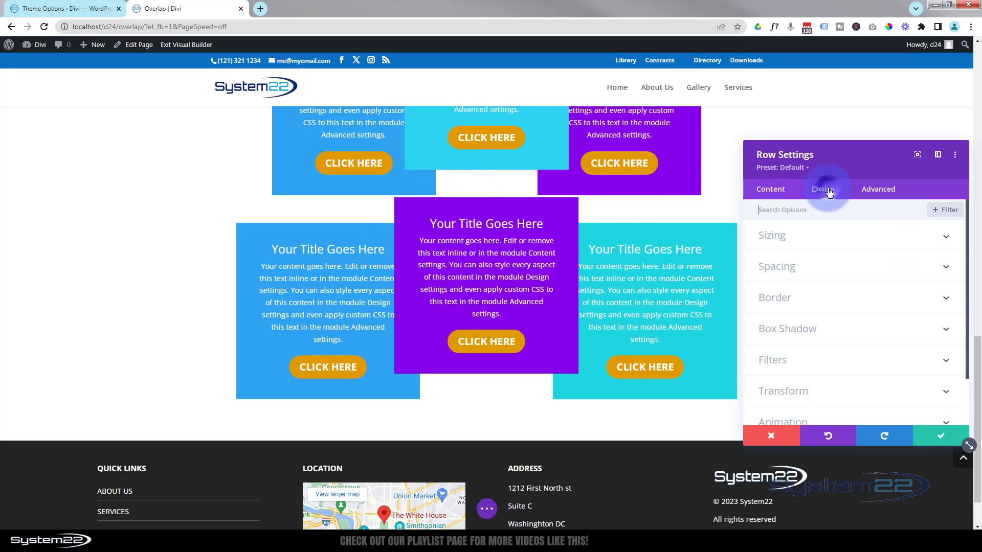
click(827, 265)
click(775, 250)
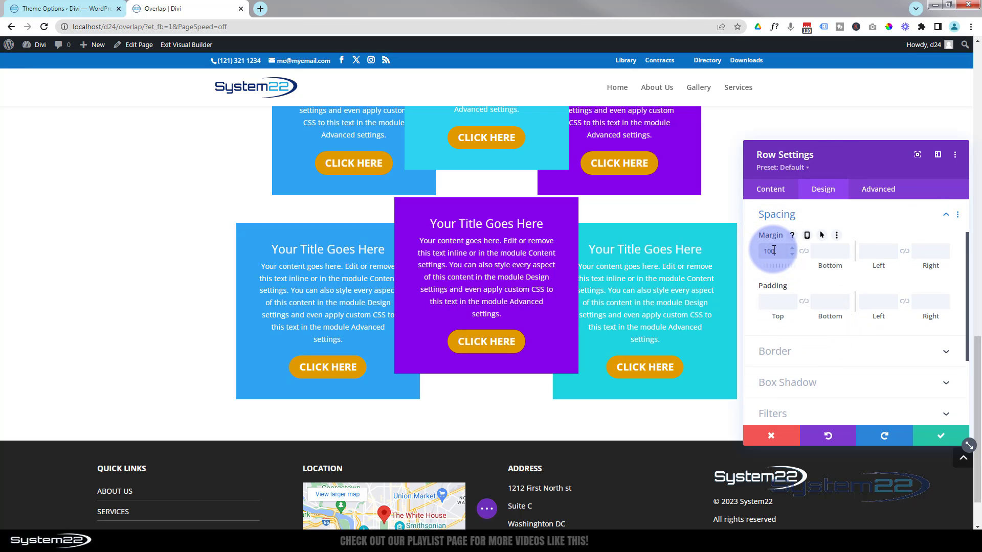
click(804, 251)
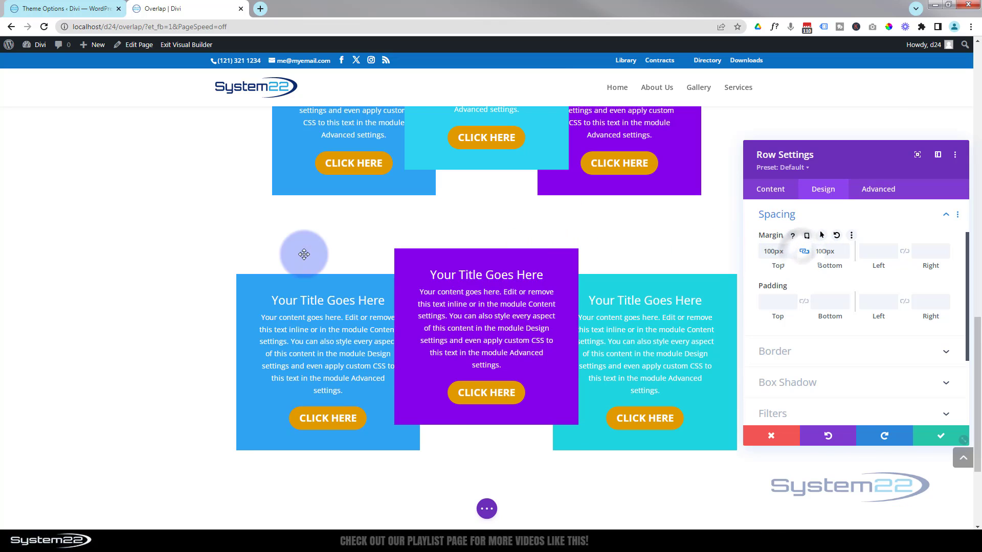
scroll(42, 231, down, 2)
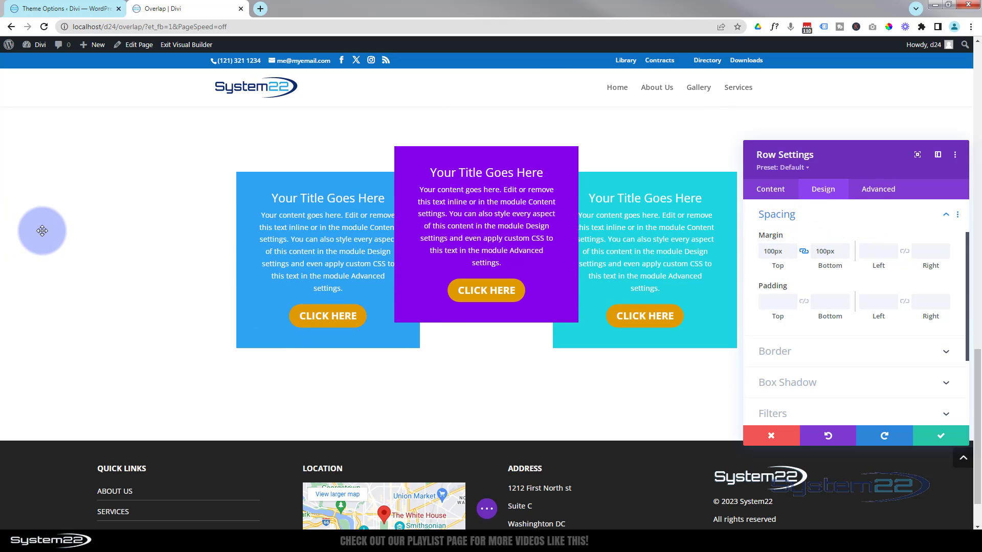
scroll(42, 231, up, 2)
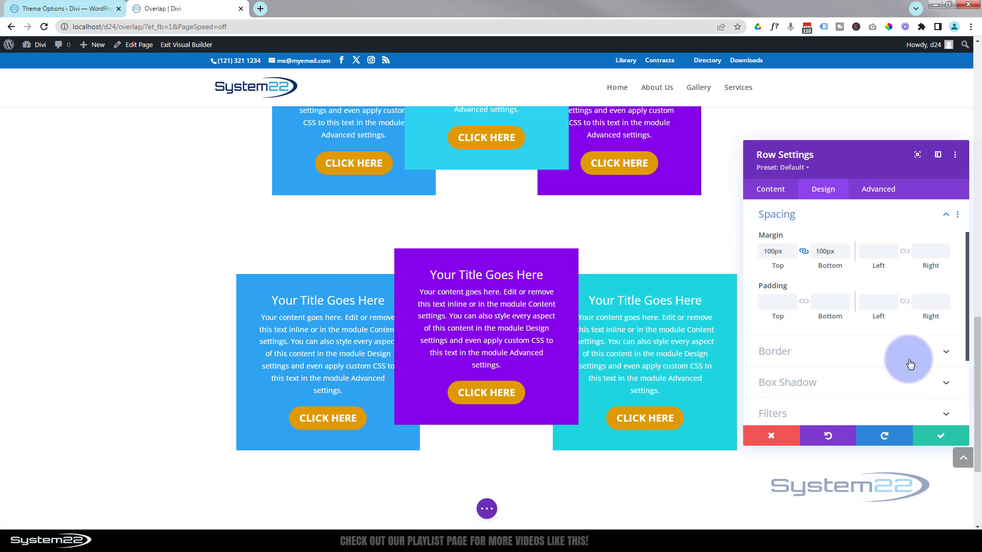
click(944, 436)
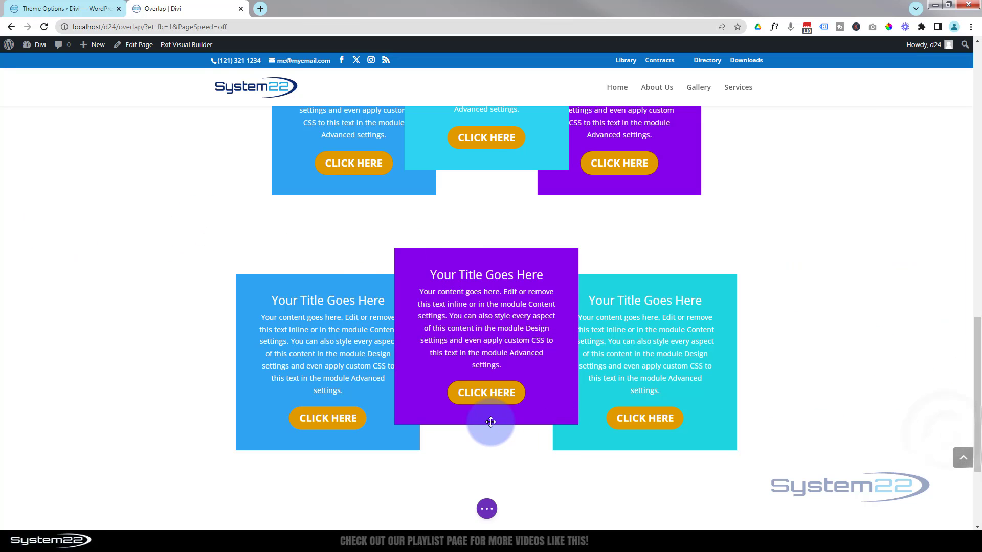
Add a new section below and move the overlapping Call To Action row into it
scroll(490, 427, down, 2)
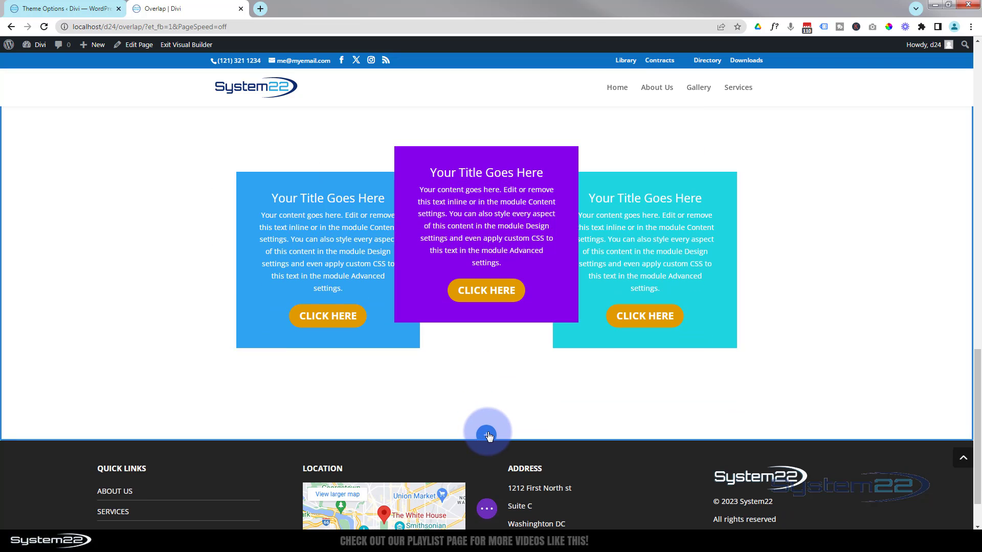
click(487, 435)
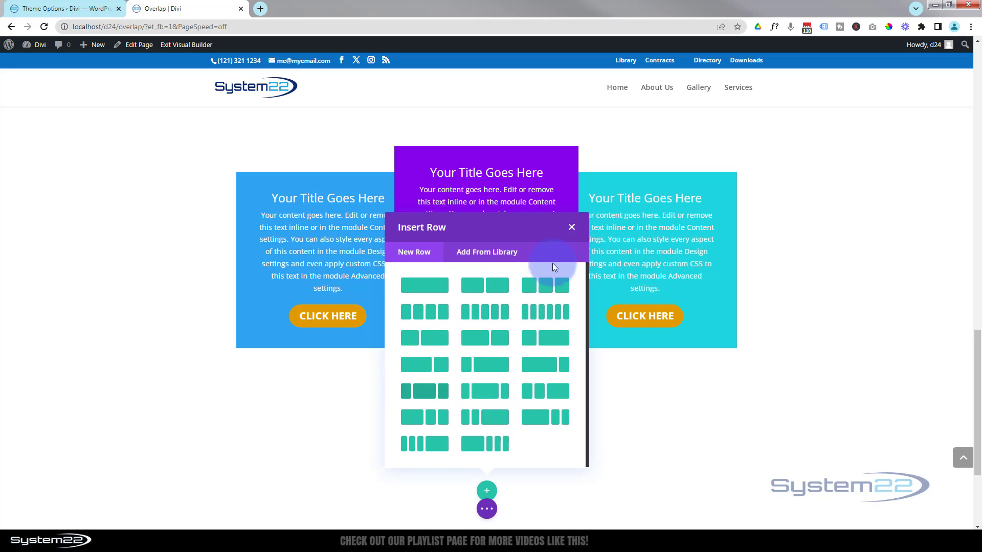
click(572, 227)
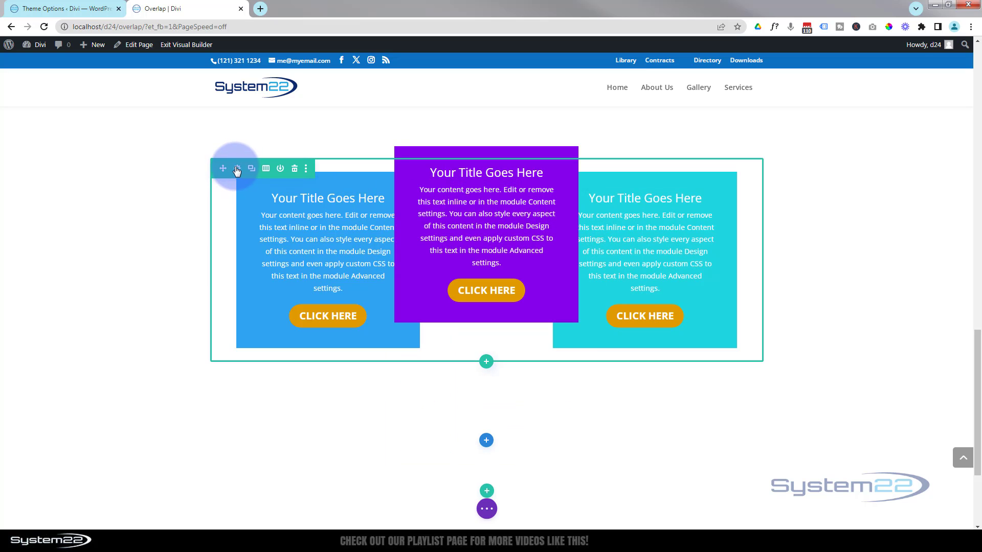
drag(221, 166, 860, 338)
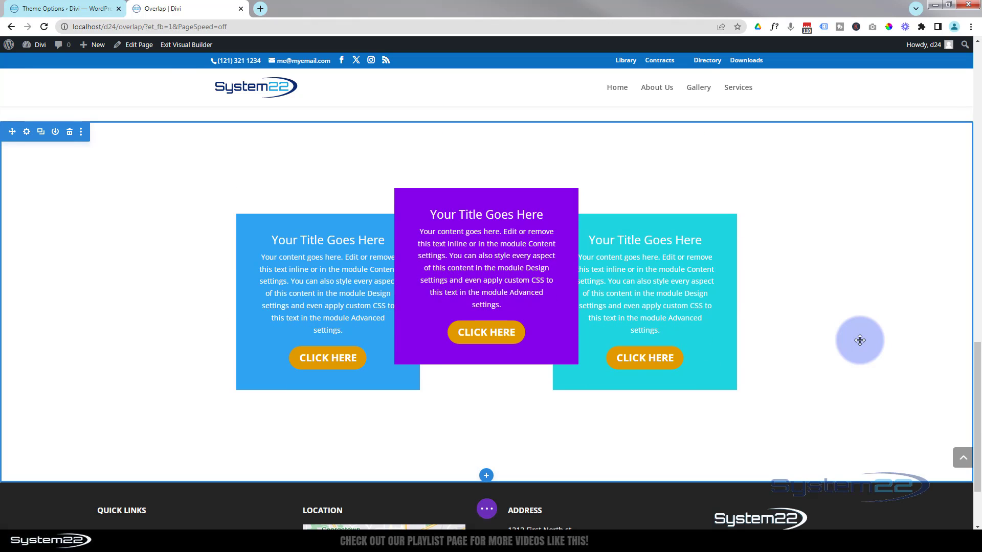
Add a section with a one-column row above the Option row and insert an Icon module with a circled double-chevron-down icon
scroll(860, 341, up, 5)
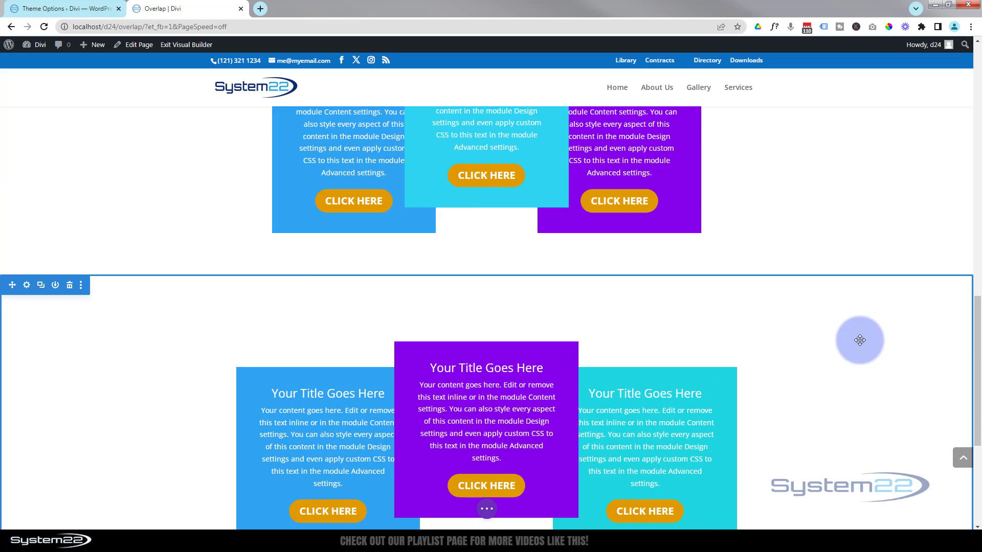
scroll(860, 340, up, 4)
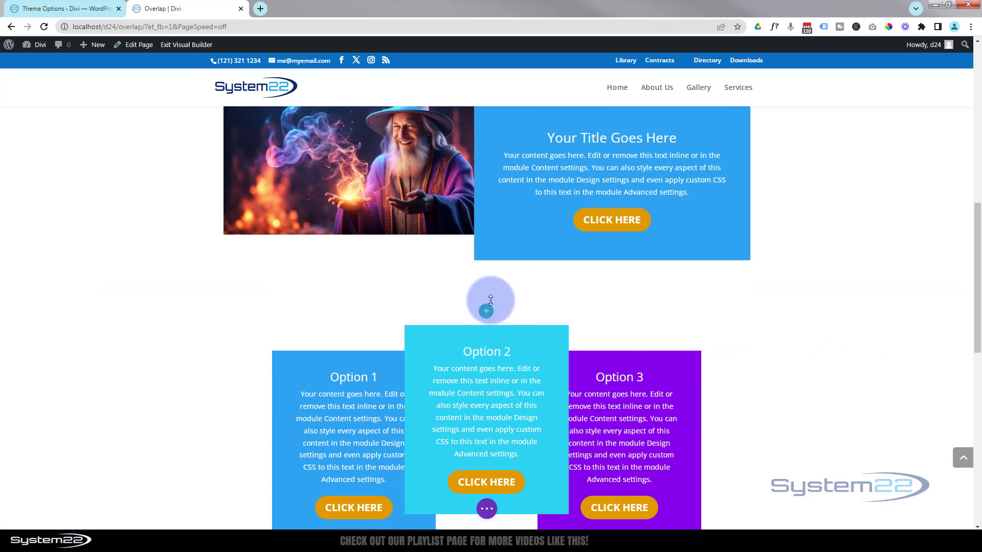
click(486, 312)
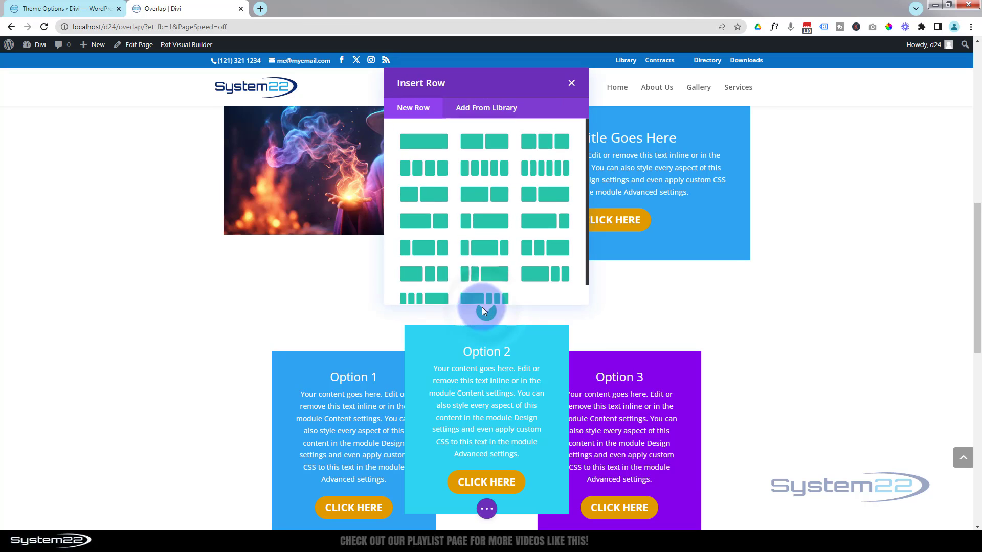
click(438, 142)
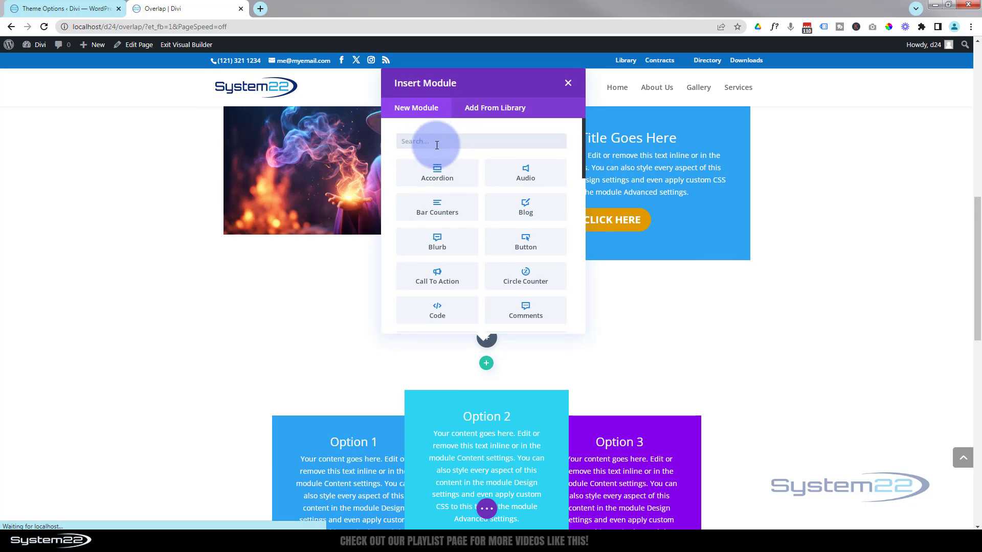
scroll(532, 222, down, 5)
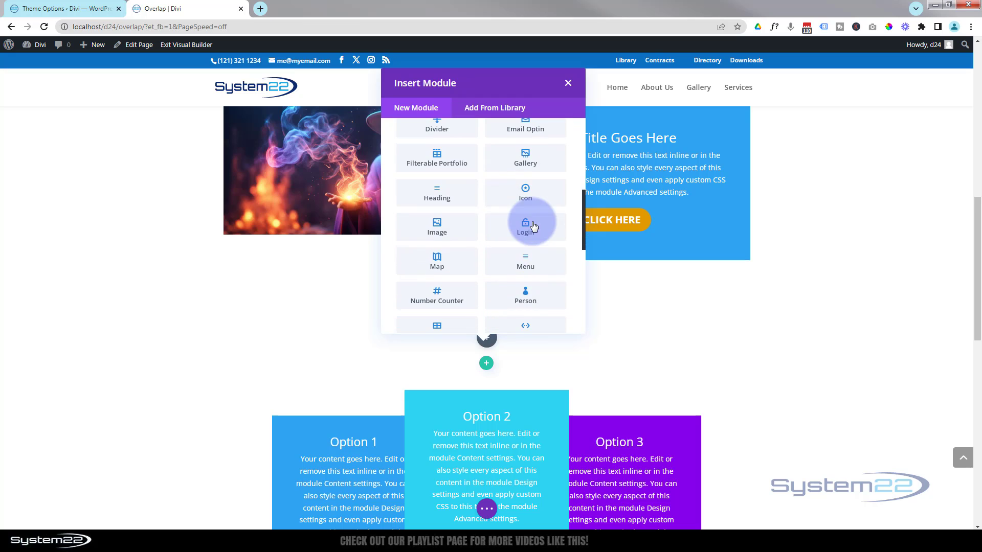
click(522, 195)
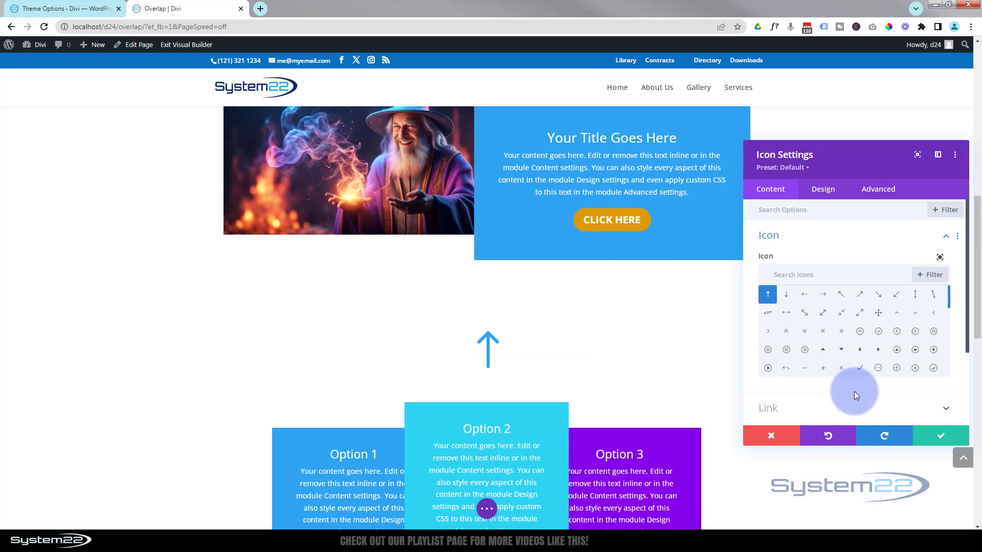
click(768, 350)
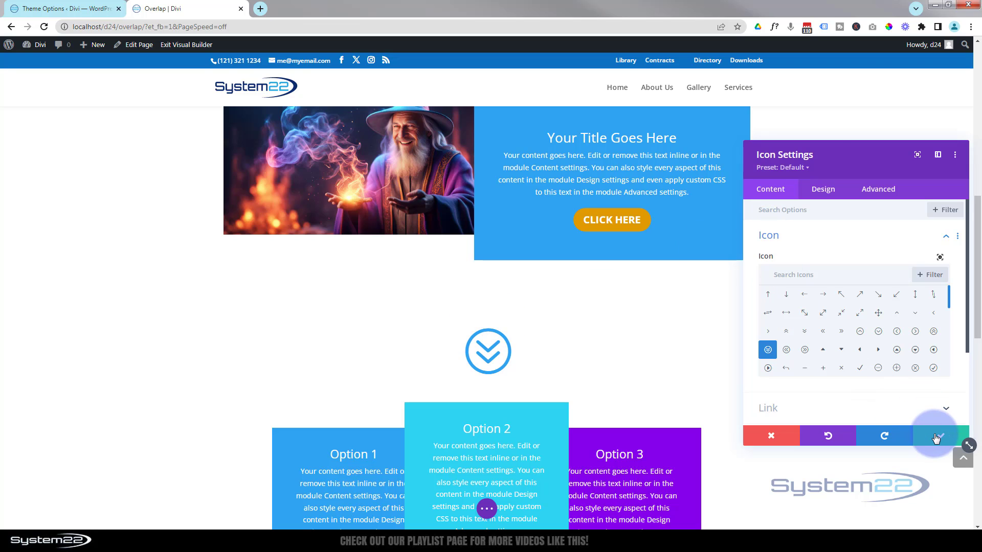
Set the icon size to 50px and save the Icon module
click(820, 191)
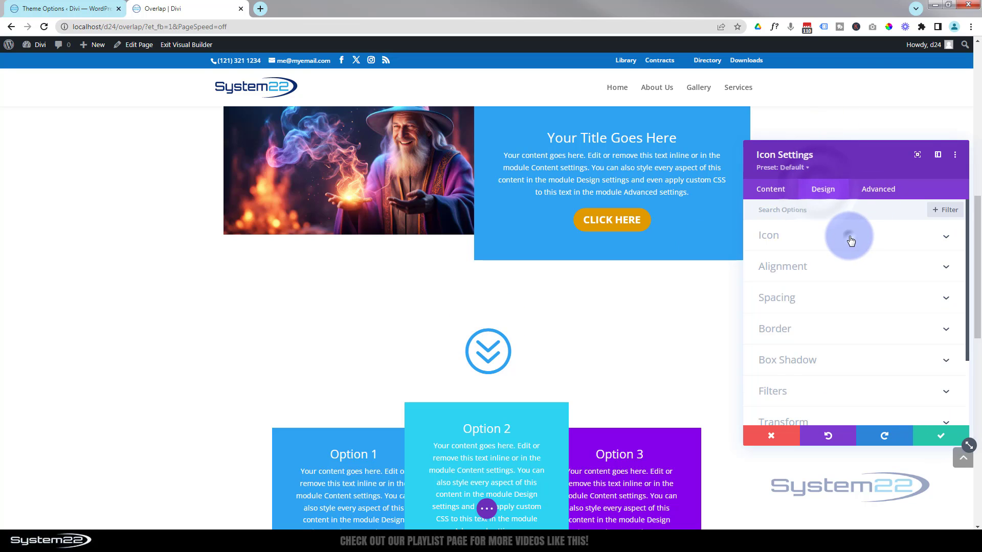
click(848, 236)
click(915, 335)
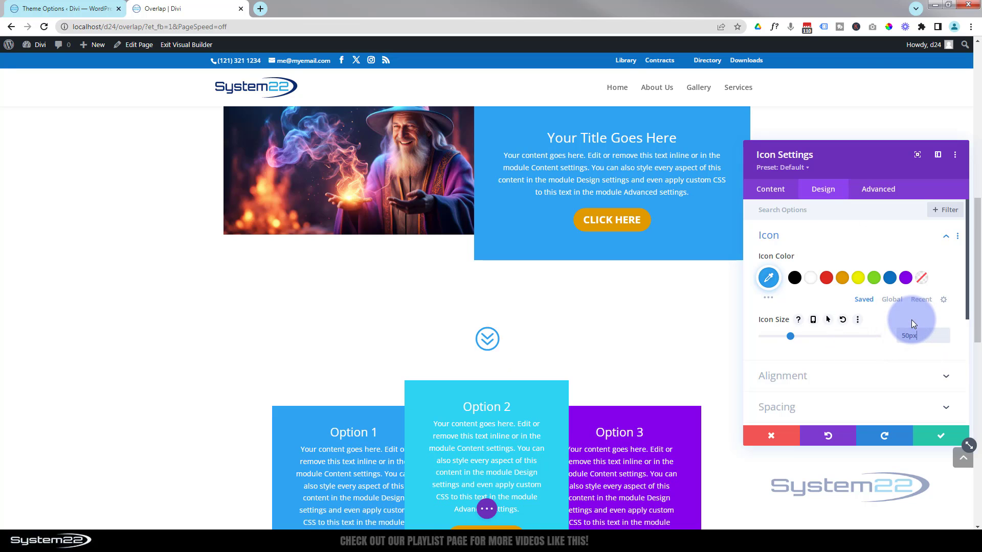
click(939, 441)
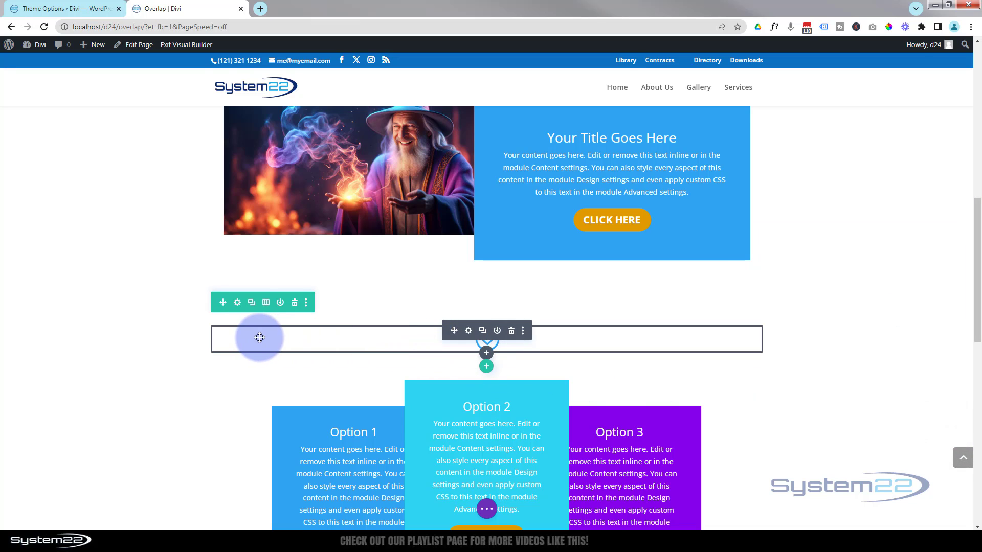
Open the icon row's settings and give the row a black background color
click(238, 303)
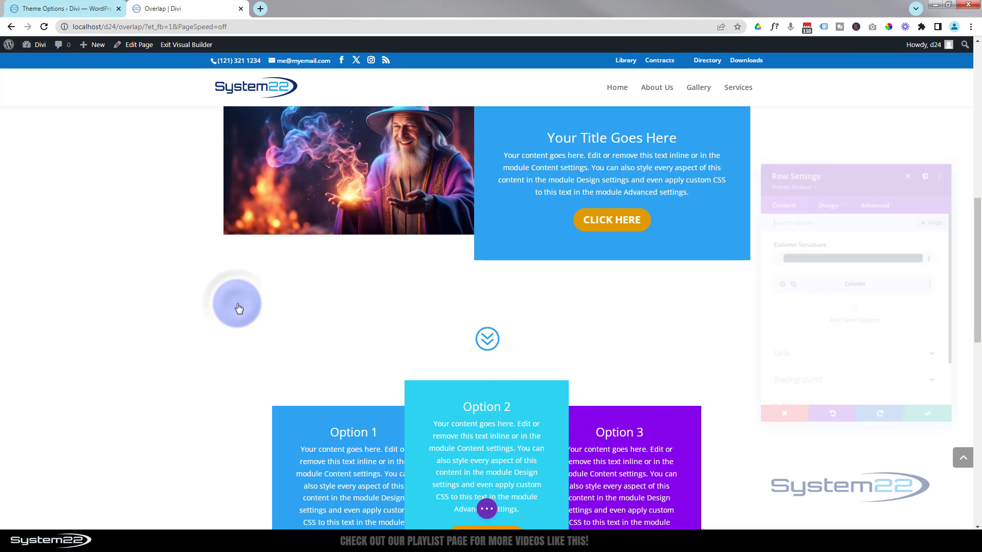
click(840, 397)
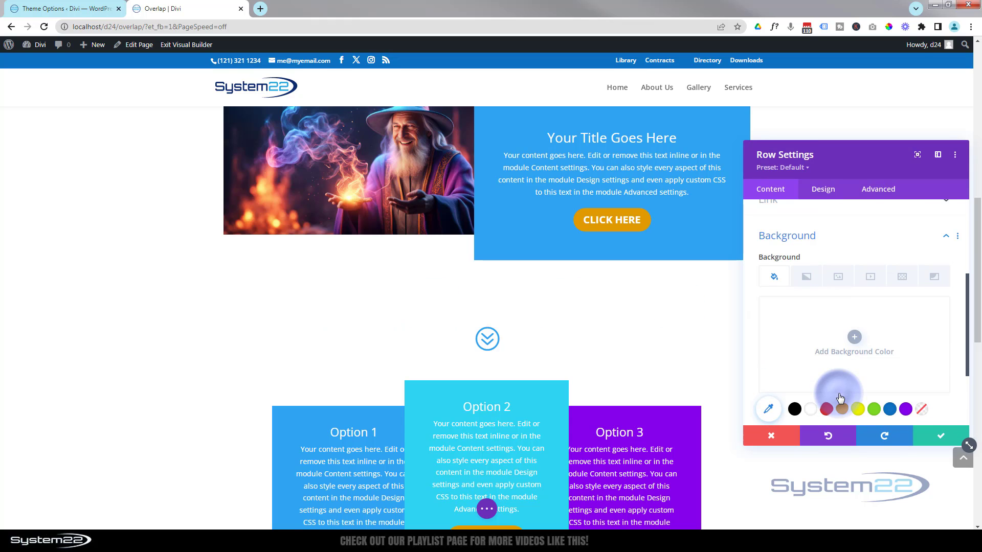
click(794, 410)
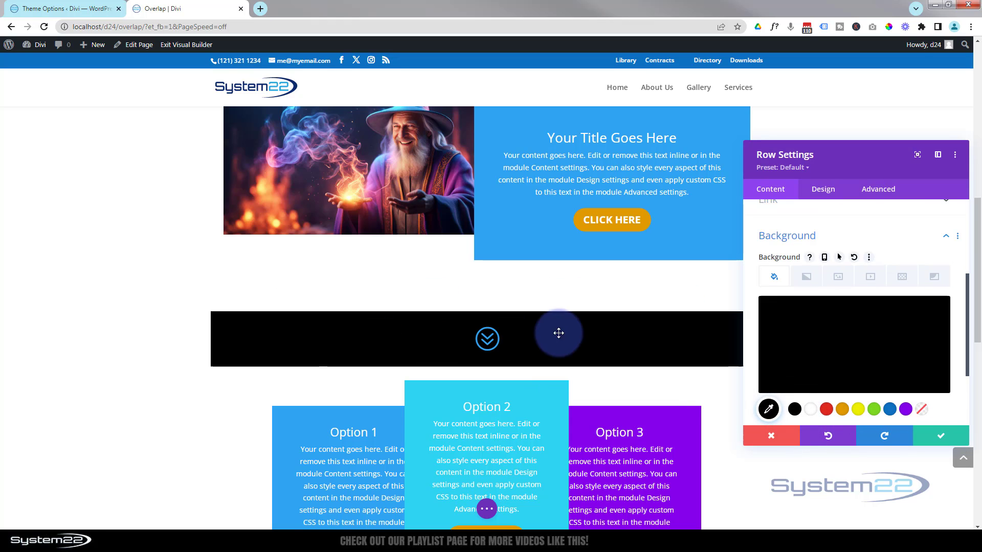
Set the icon row's width to 50px
click(823, 190)
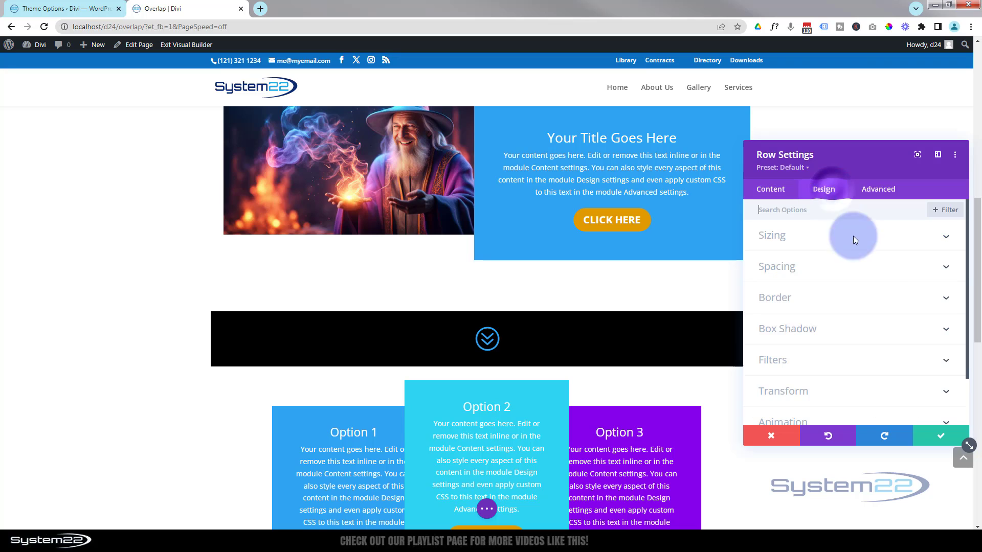
click(864, 236)
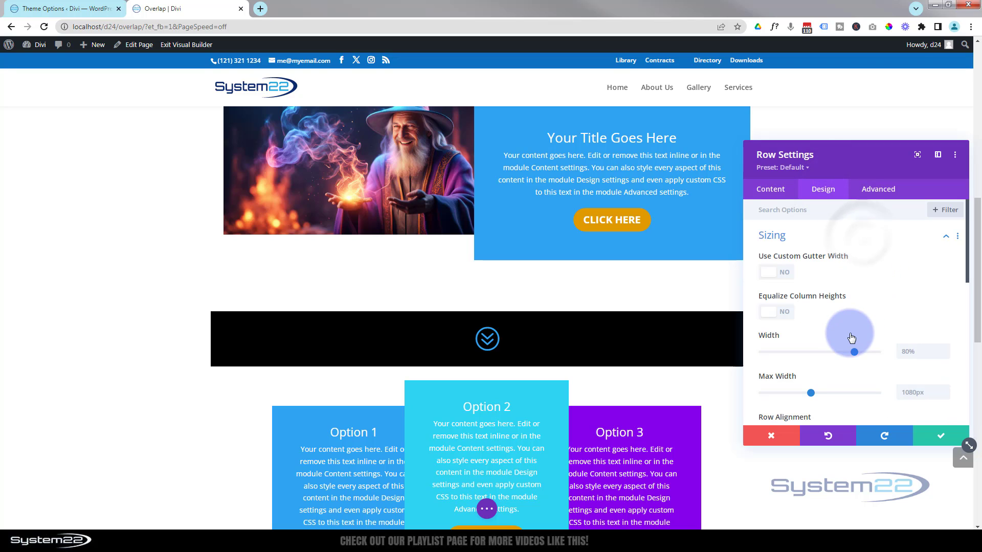
scroll(851, 330, down, 2)
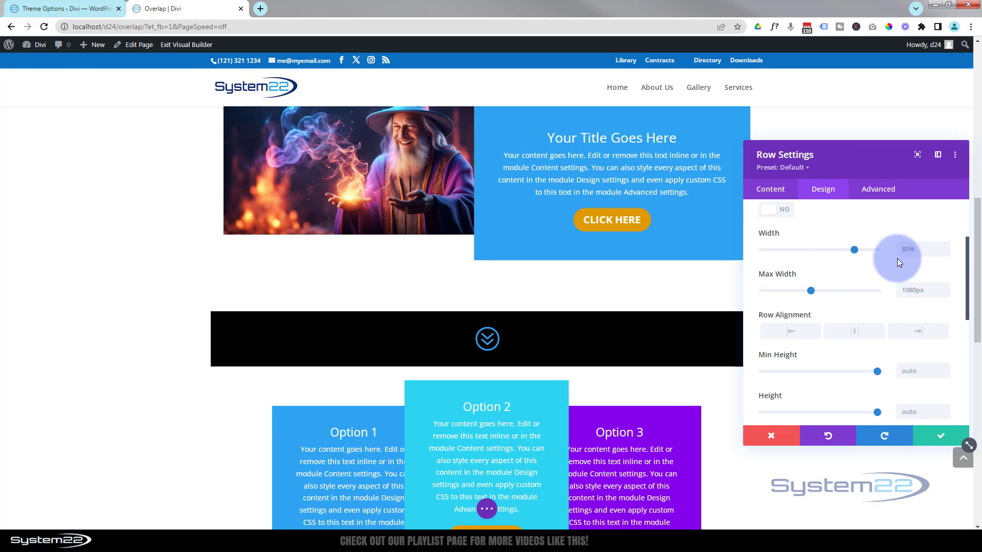
click(901, 250)
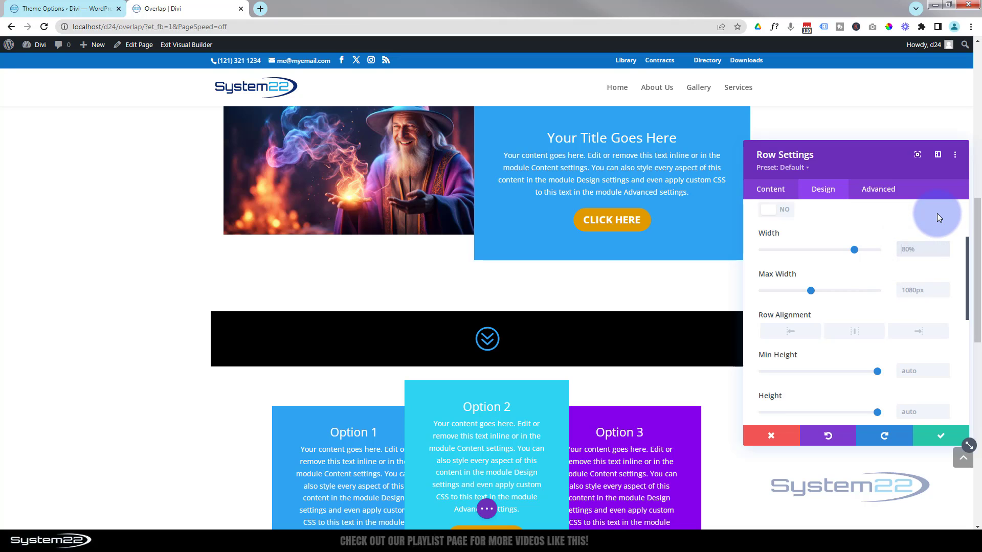
text(50%)
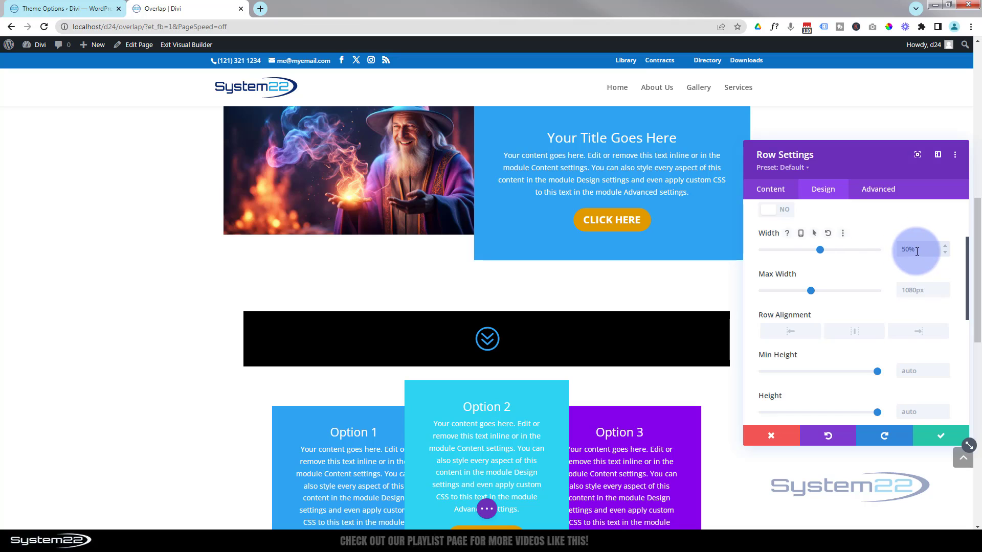
drag(916, 250, 910, 251)
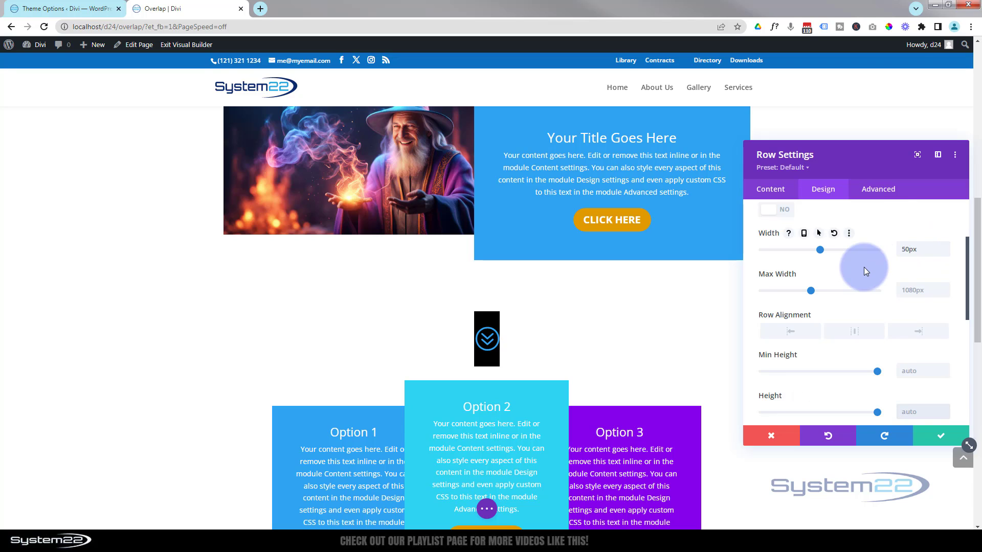
Set the row's linked top and bottom padding to 0px
scroll(864, 267, up, 3)
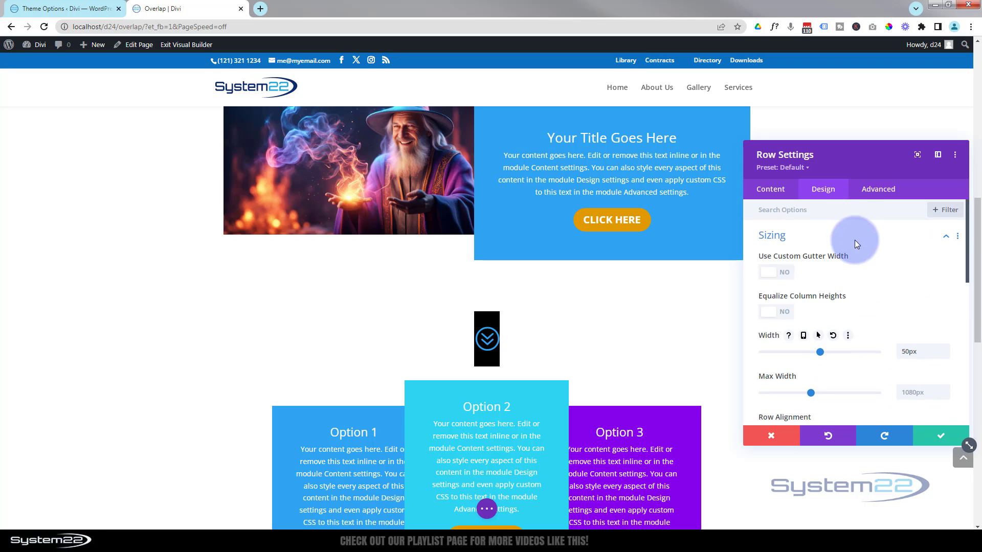
click(816, 238)
click(831, 266)
click(778, 300)
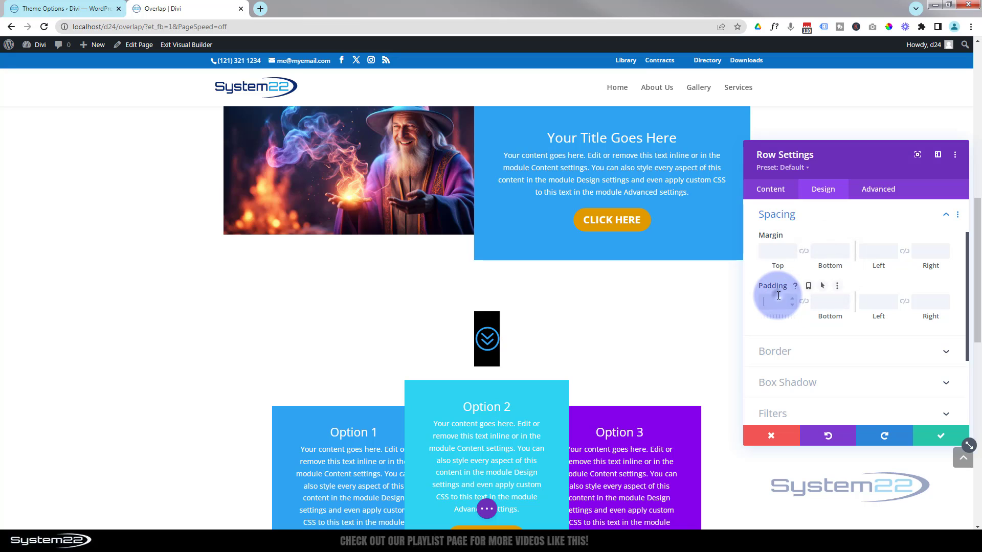
text(0px)
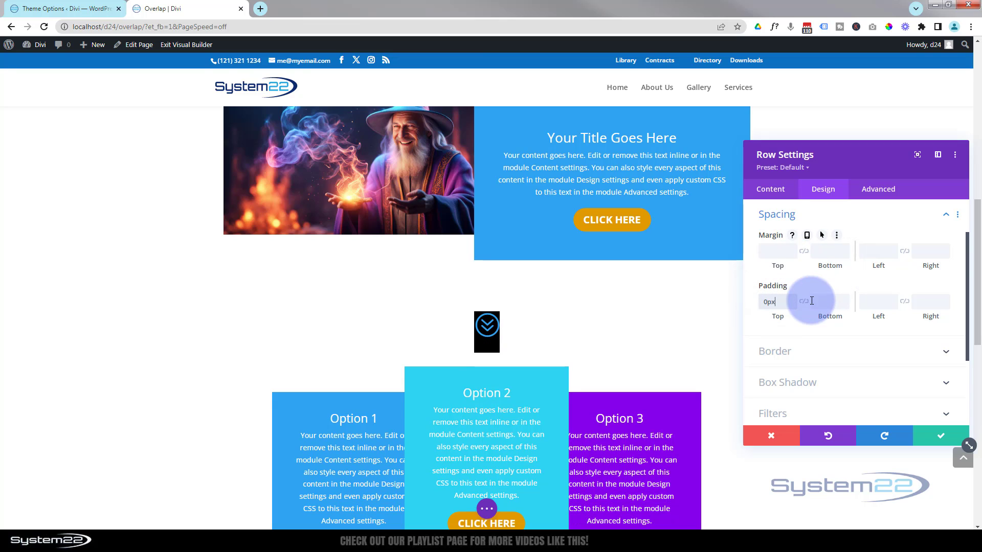
click(804, 302)
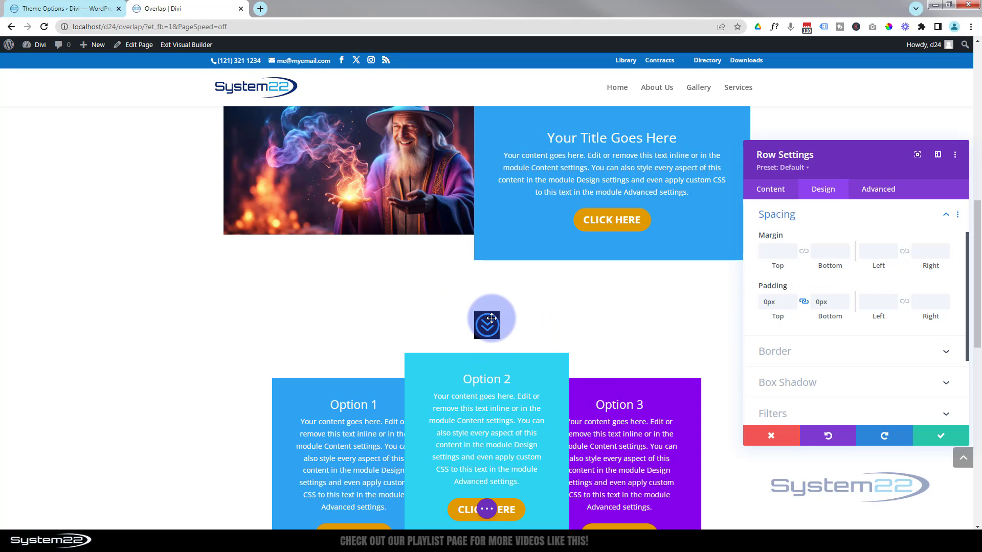
Remove the row's black background color
click(778, 196)
scroll(816, 377, down, 2)
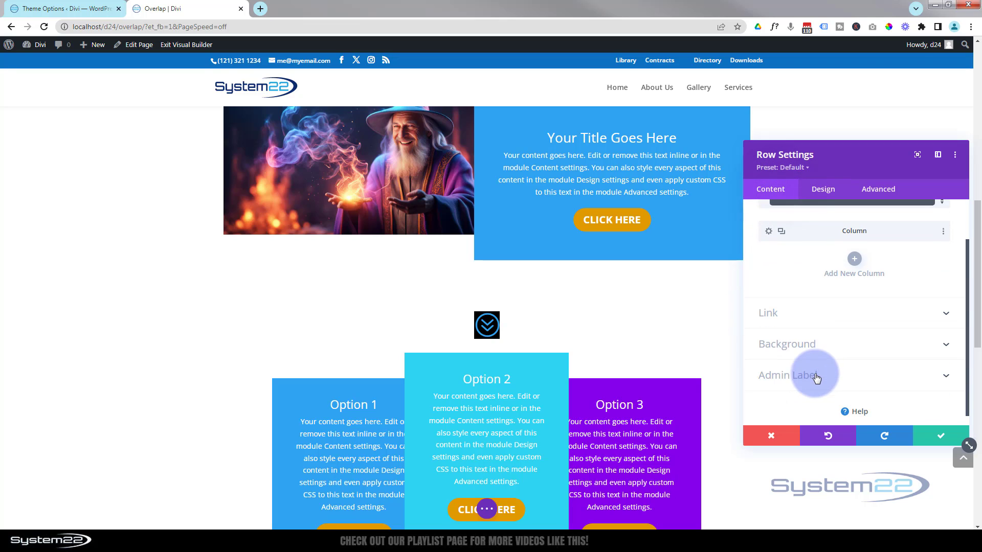
click(818, 344)
click(914, 313)
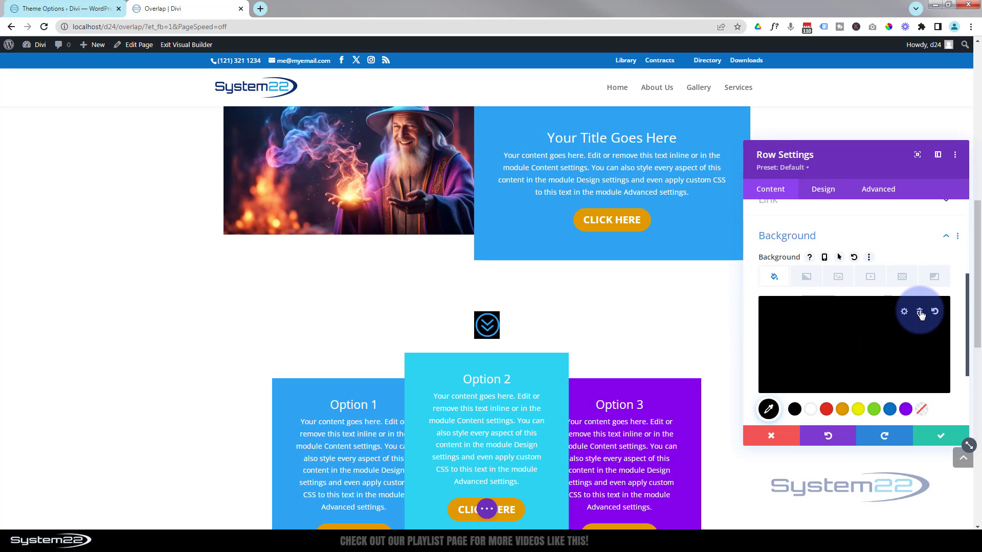
click(921, 313)
Set the row's position to Fixed with its location at the left middle of the screen
click(883, 194)
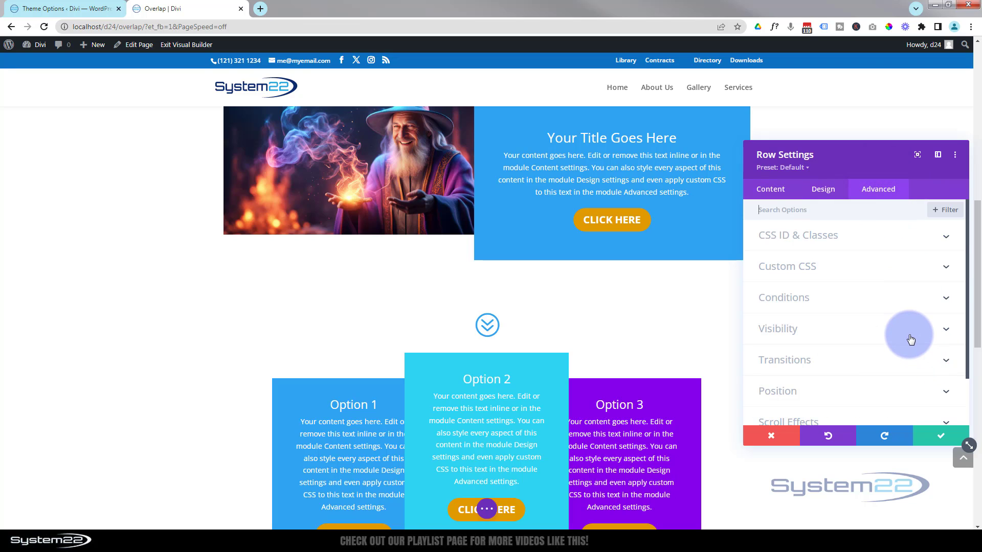
scroll(910, 337, down, 2)
click(889, 334)
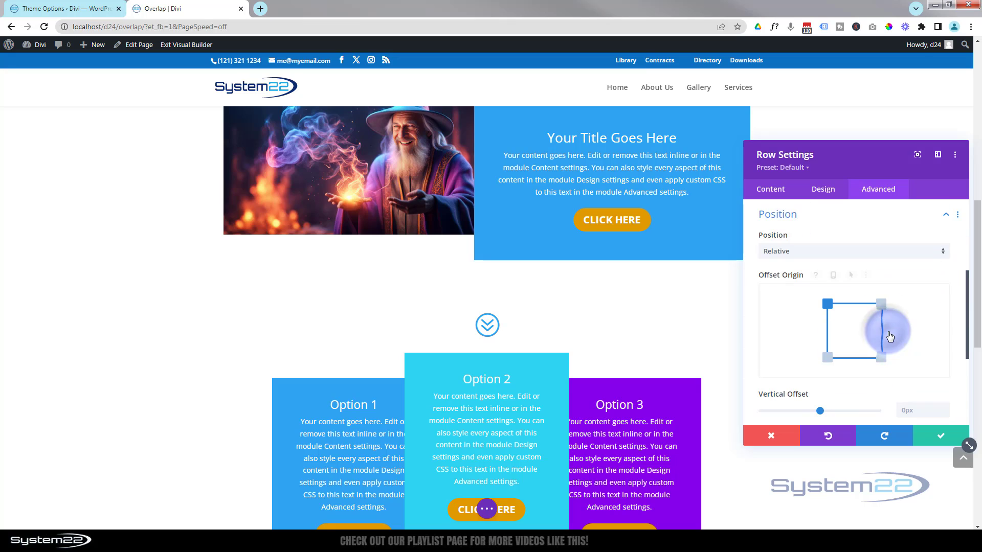
click(808, 253)
click(796, 312)
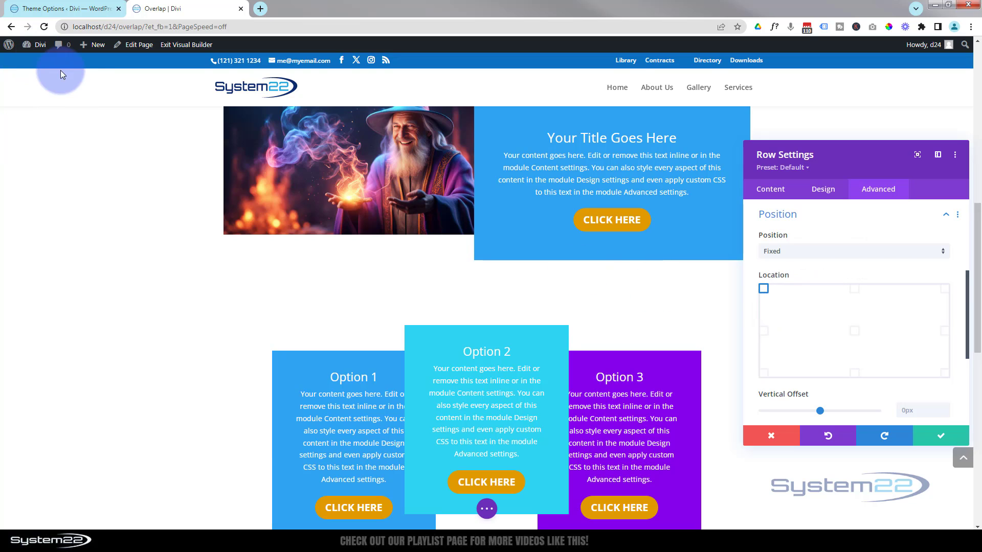
click(764, 331)
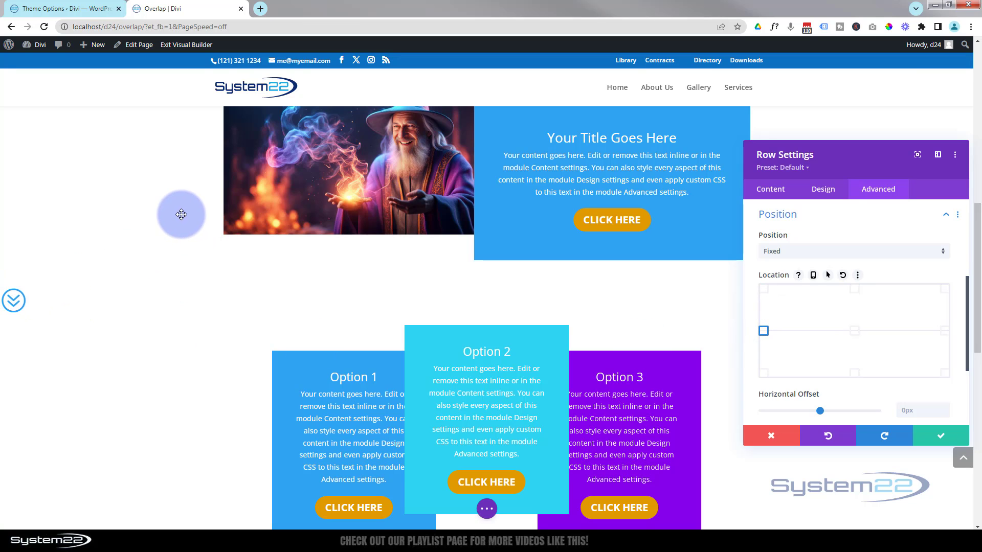
Scroll through the page to check where the fixed icon sits
scroll(181, 215, down, 5)
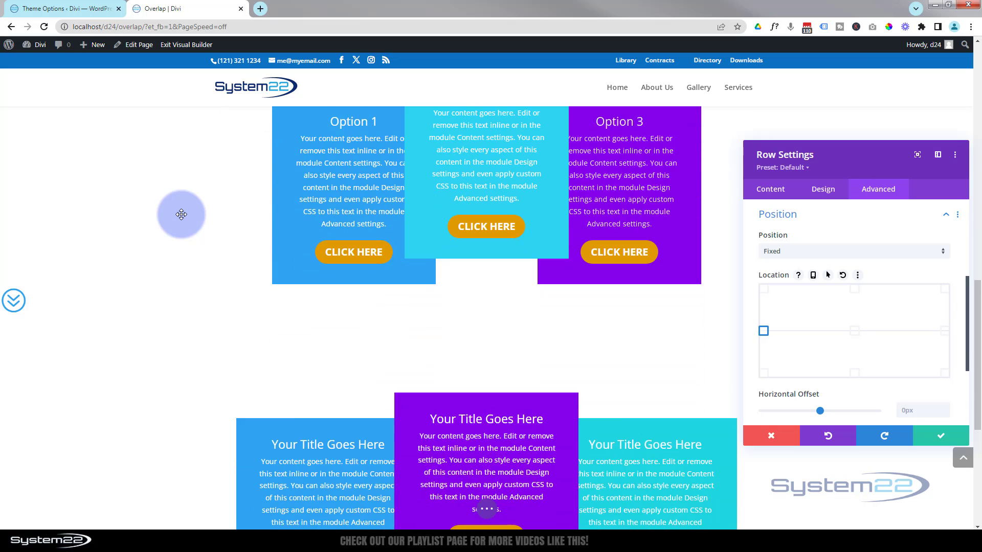
scroll(181, 215, down, 2)
scroll(181, 214, down, 4)
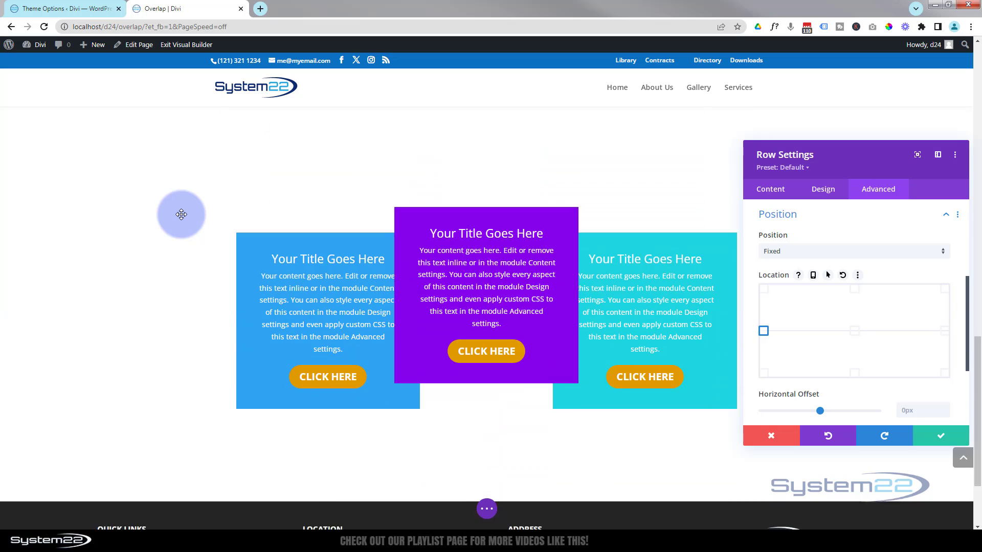
scroll(204, 404, up, 2)
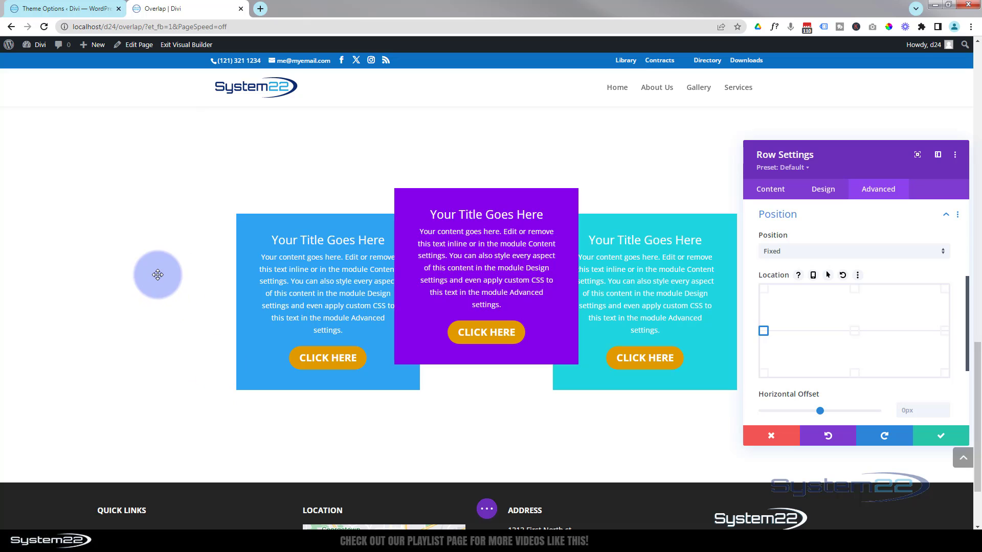
scroll(158, 275, up, 5)
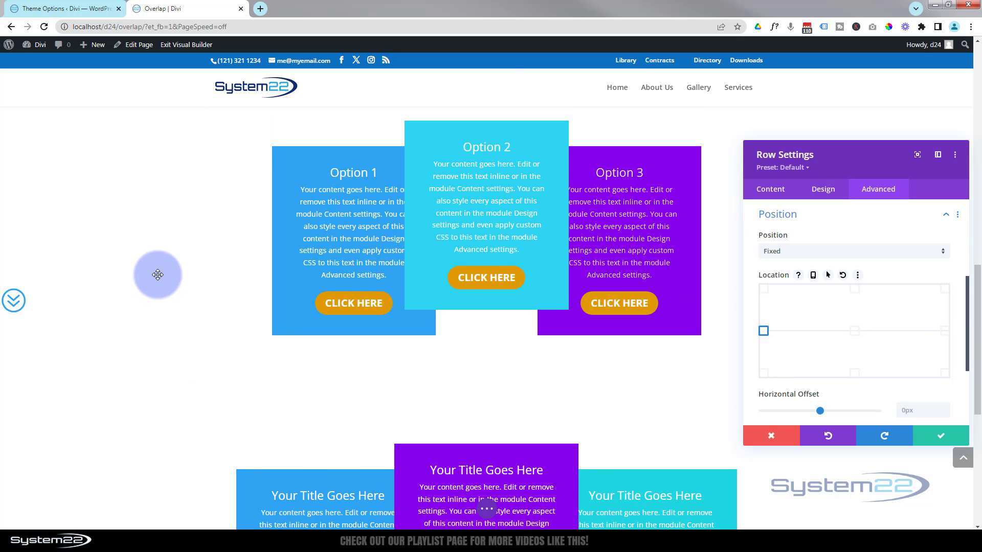
scroll(157, 273, down, 1)
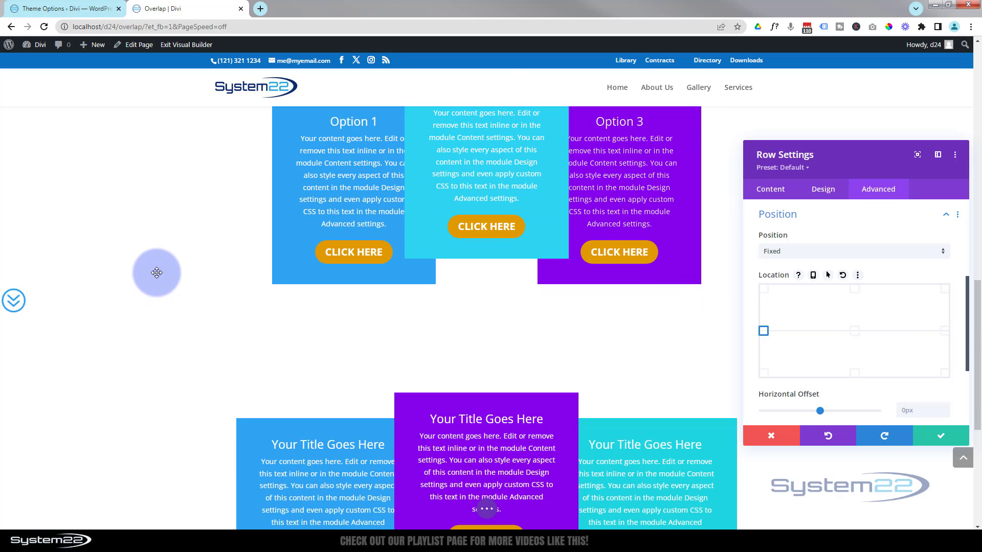
scroll(157, 272, down, 1)
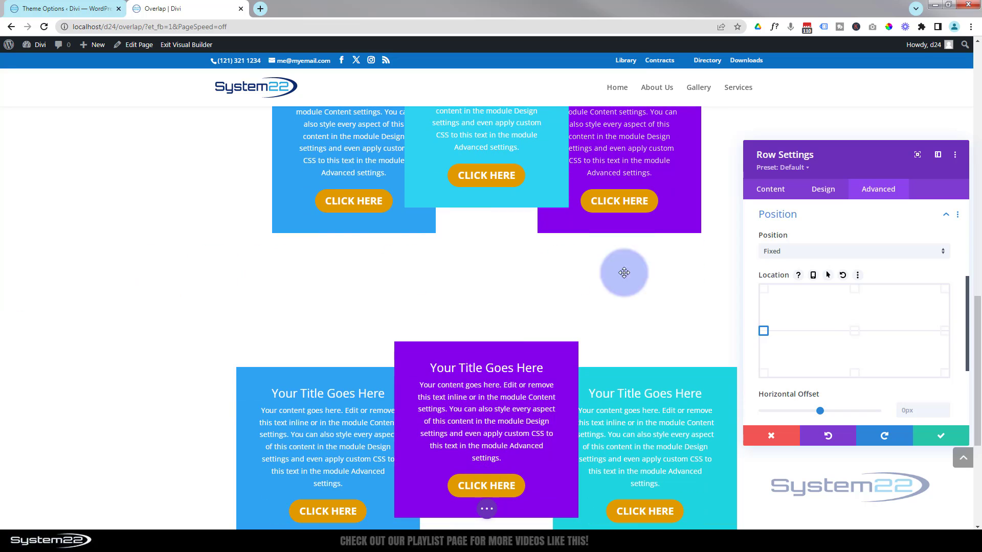
Set the row's Z Index to 89
scroll(824, 307, down, 2)
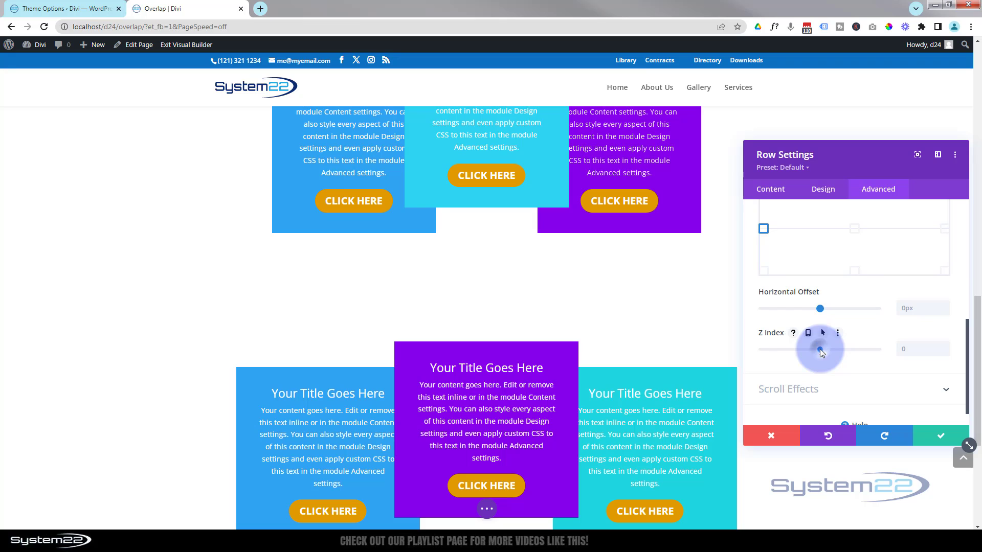
drag(820, 349, 830, 348)
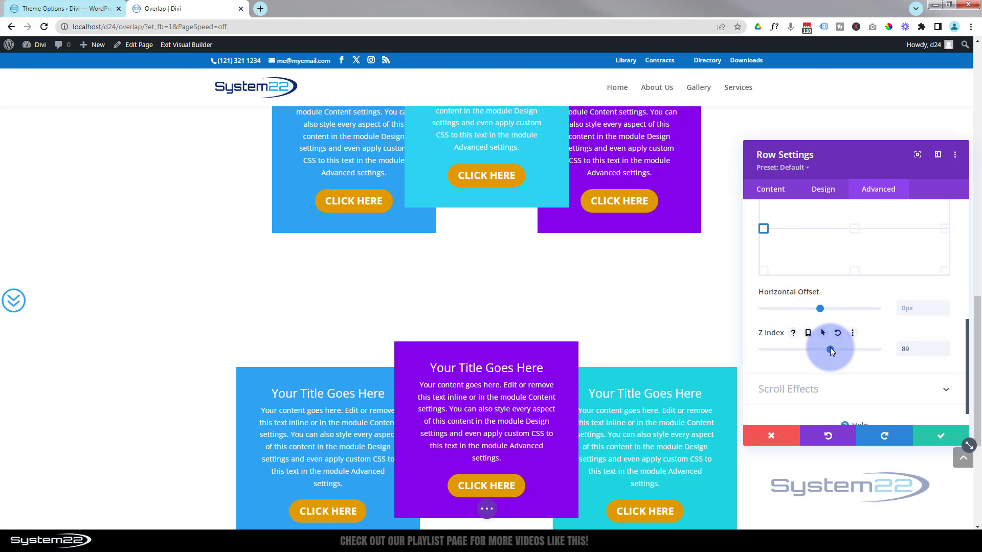
Scroll through the page to review the fixed icon and save the row settings
scroll(93, 289, down, 5)
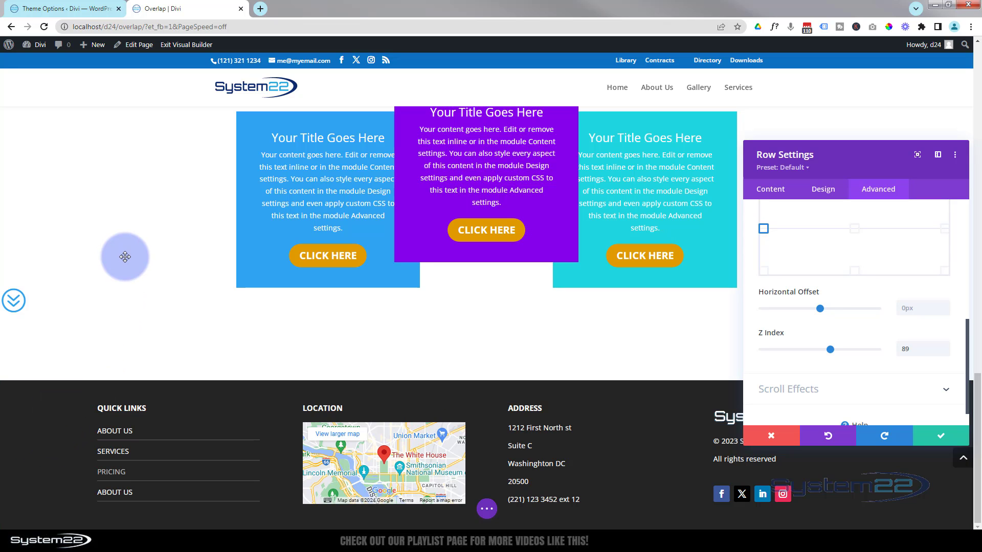
scroll(124, 258, up, 3)
scroll(125, 258, up, 13)
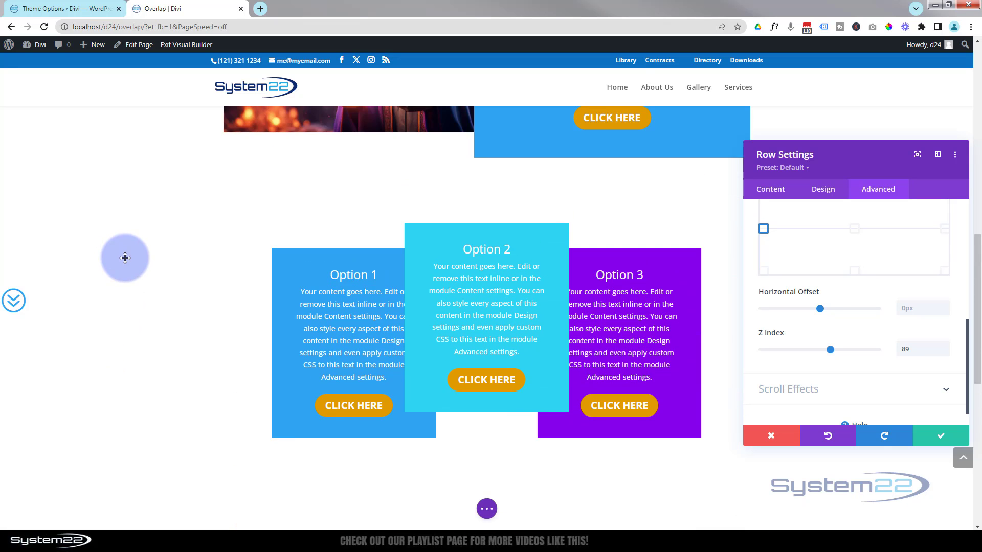
scroll(125, 258, up, 3)
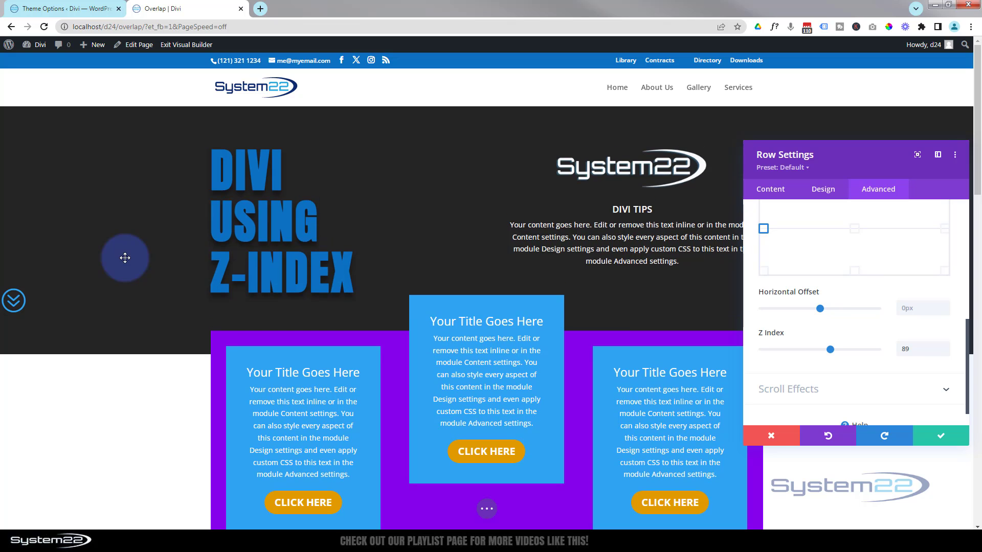
scroll(125, 258, down, 4)
scroll(125, 258, down, 5)
scroll(125, 258, up, 8)
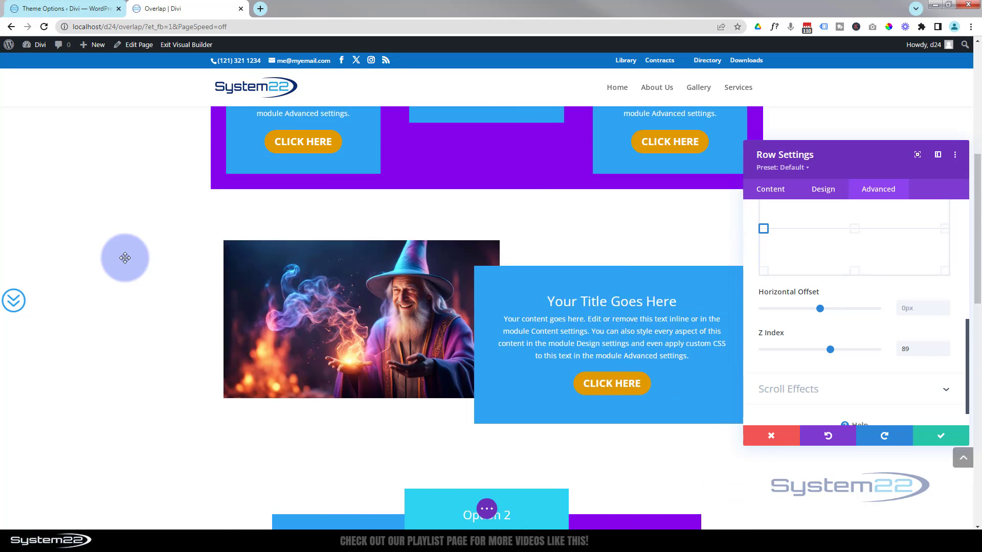
scroll(125, 258, up, 1)
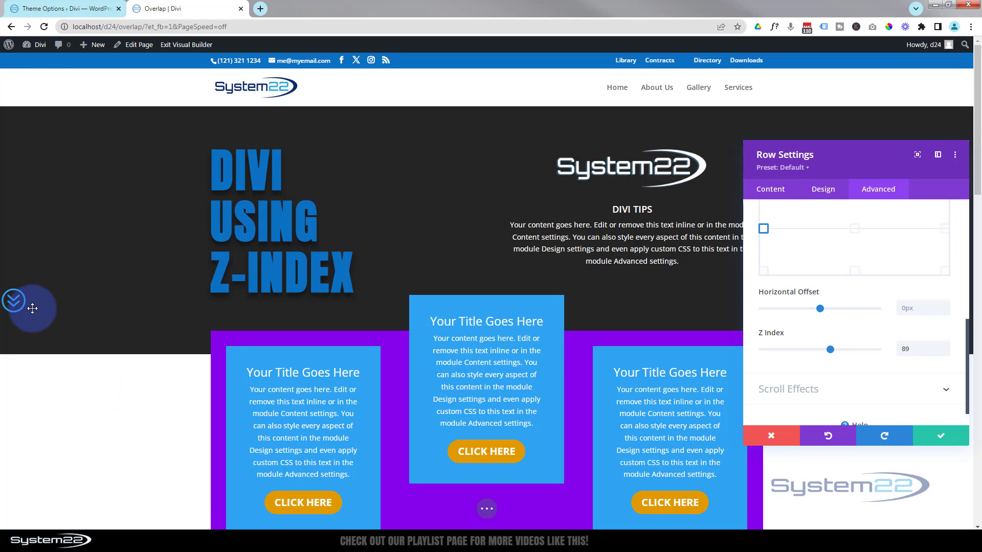
scroll(90, 280, down, 12)
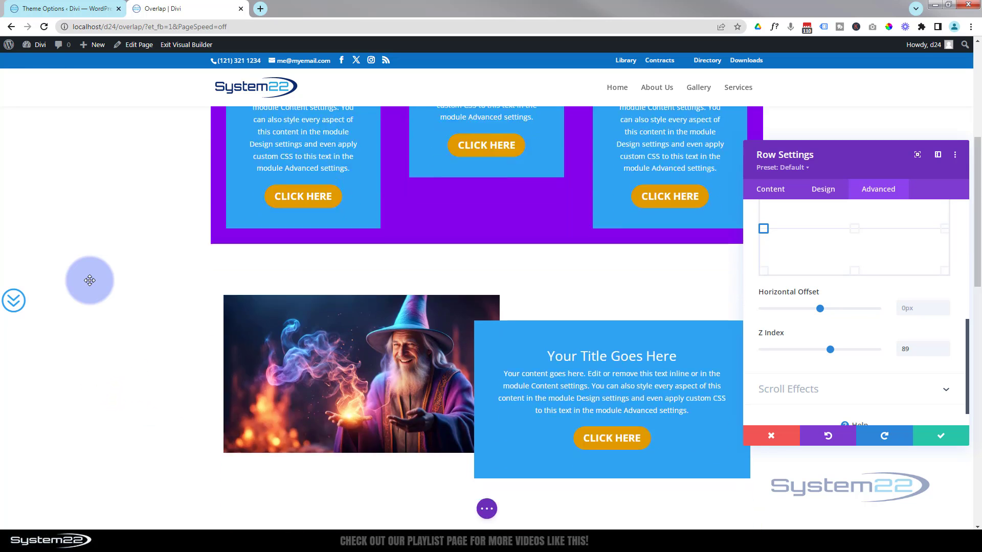
scroll(89, 280, down, 8)
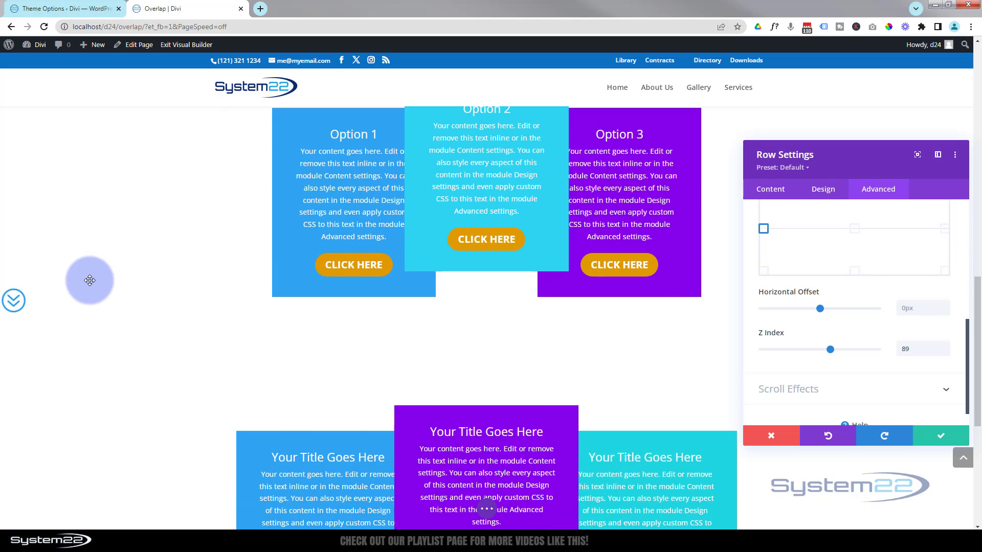
click(939, 439)
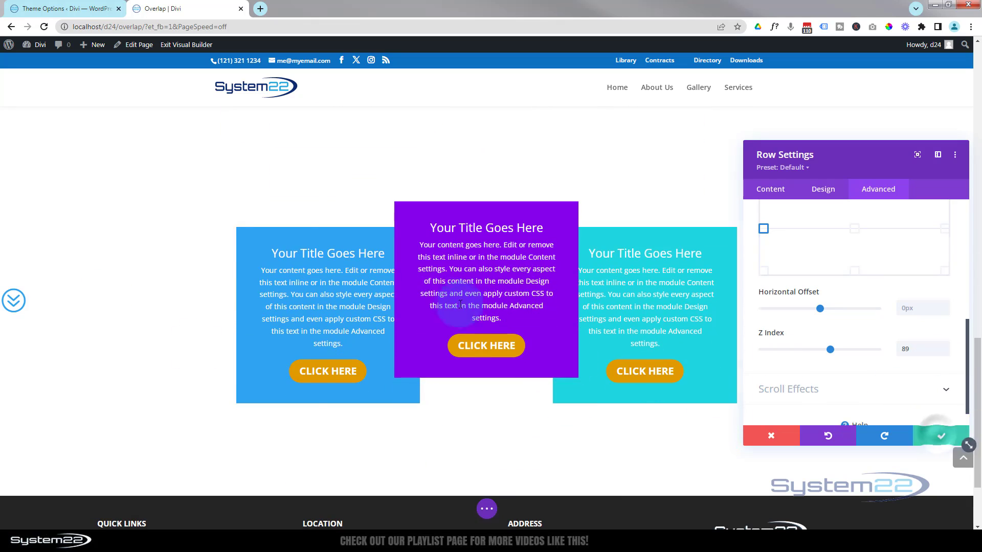
Save the page and exit the Visual Builder
click(487, 509)
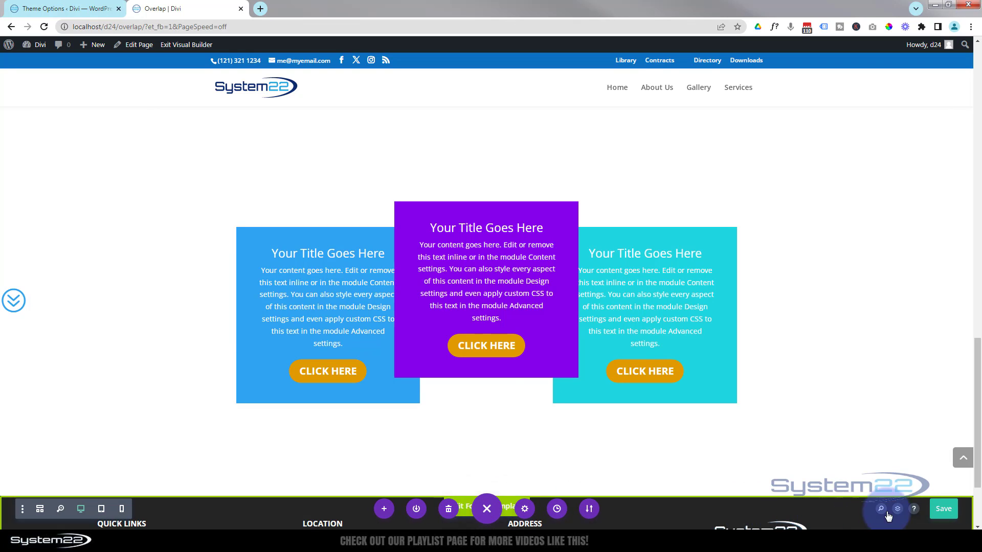
click(944, 510)
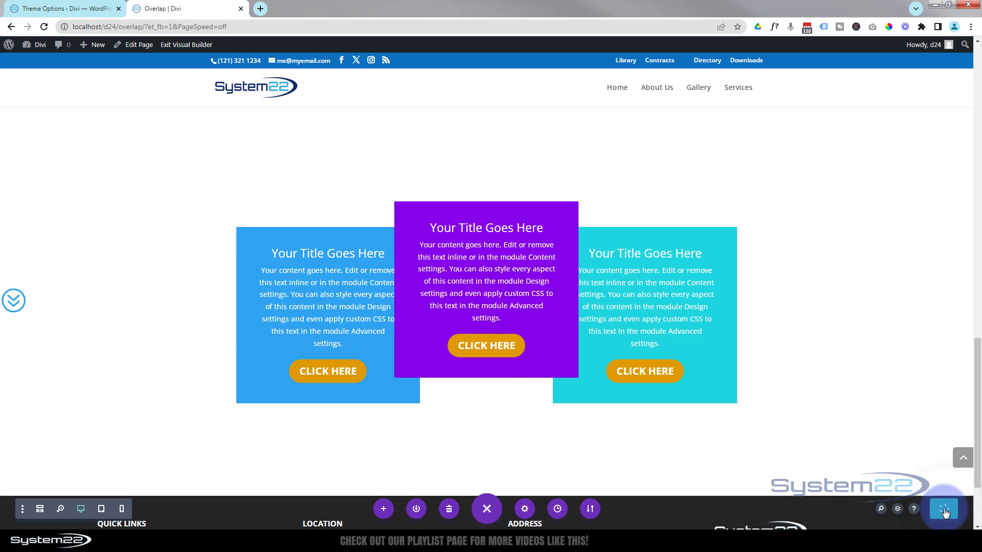
click(173, 45)
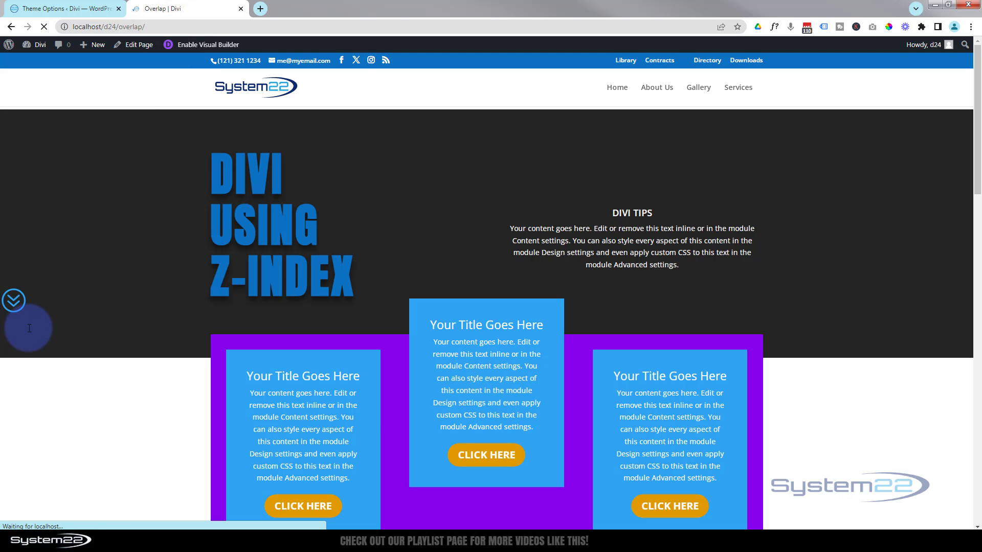
Scroll through the live page to review the overlapping modules and the fixed floating icon
scroll(124, 245, down, 2)
scroll(124, 242, down, 10)
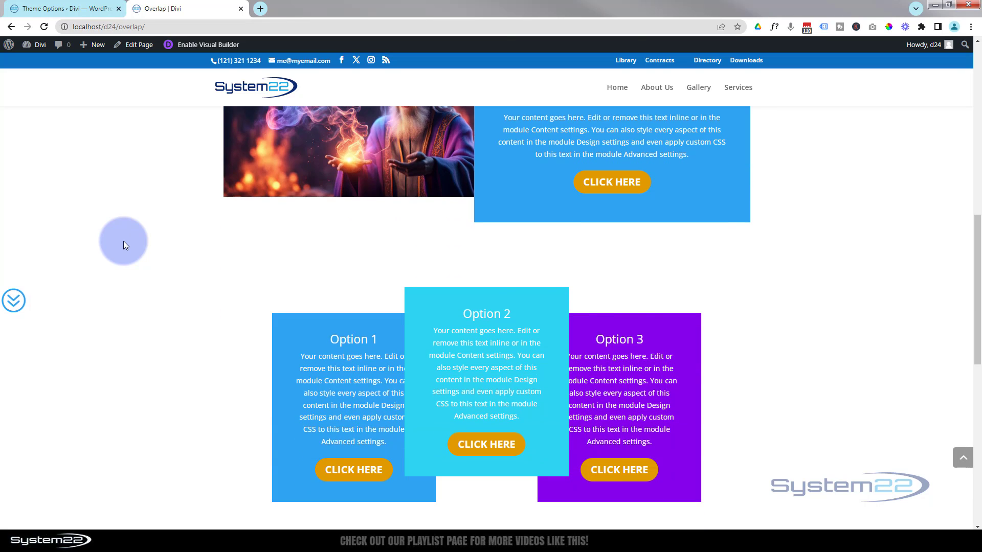
scroll(124, 241, down, 7)
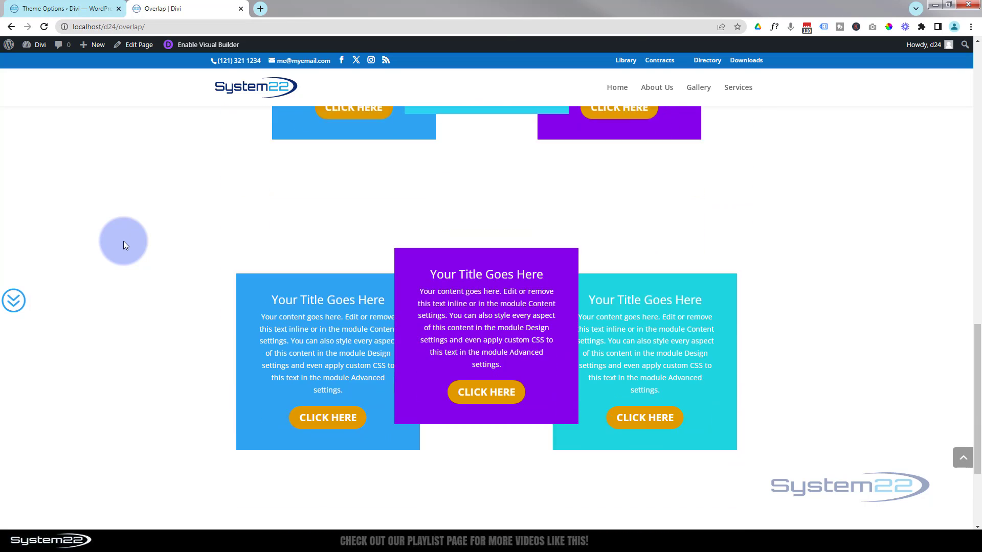
scroll(124, 241, down, 2)
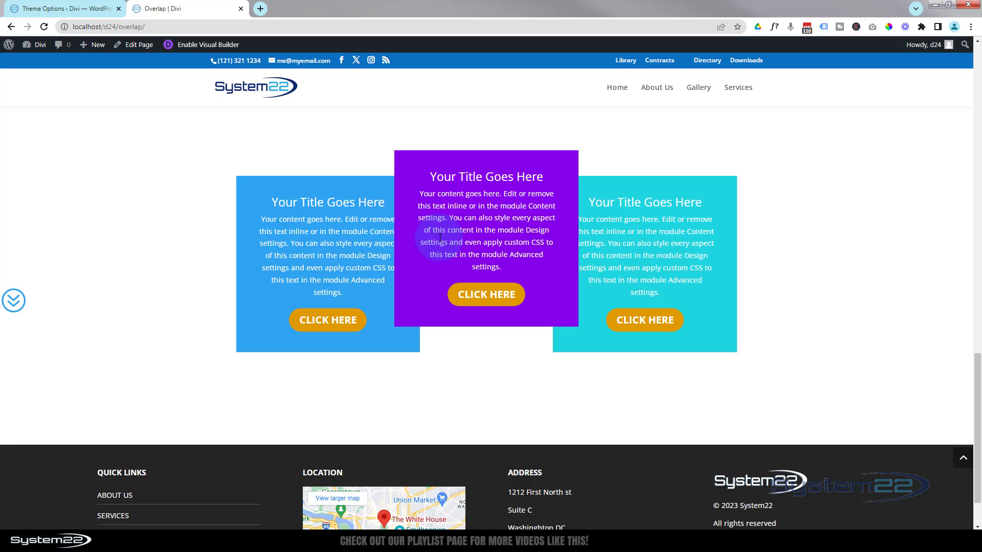
scroll(114, 231, up, 12)
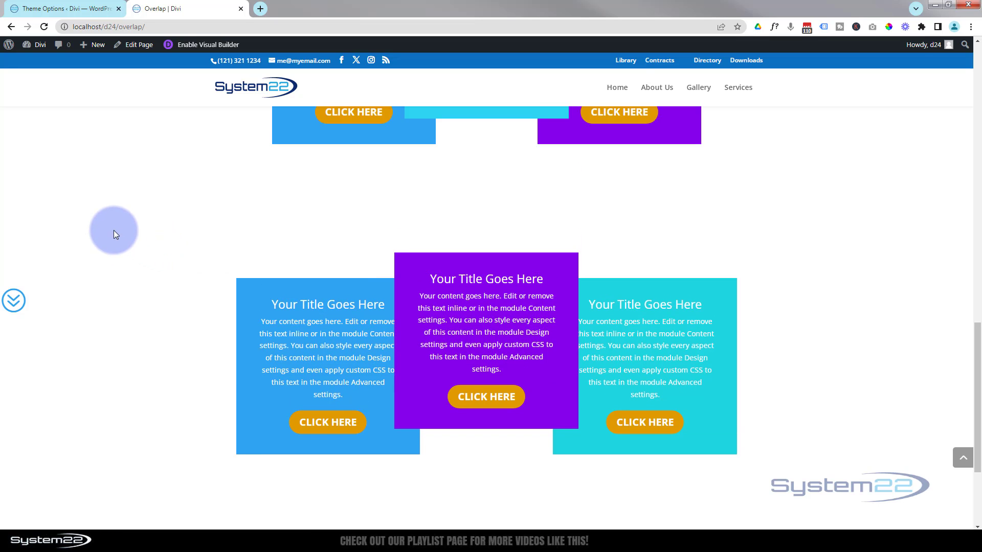
scroll(116, 229, up, 7)
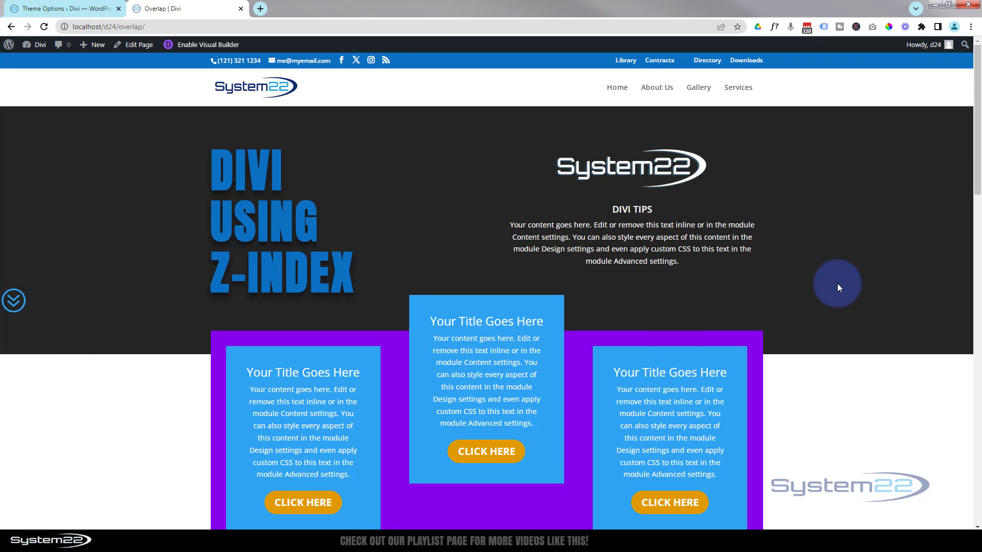
scroll(834, 271, down, 10)
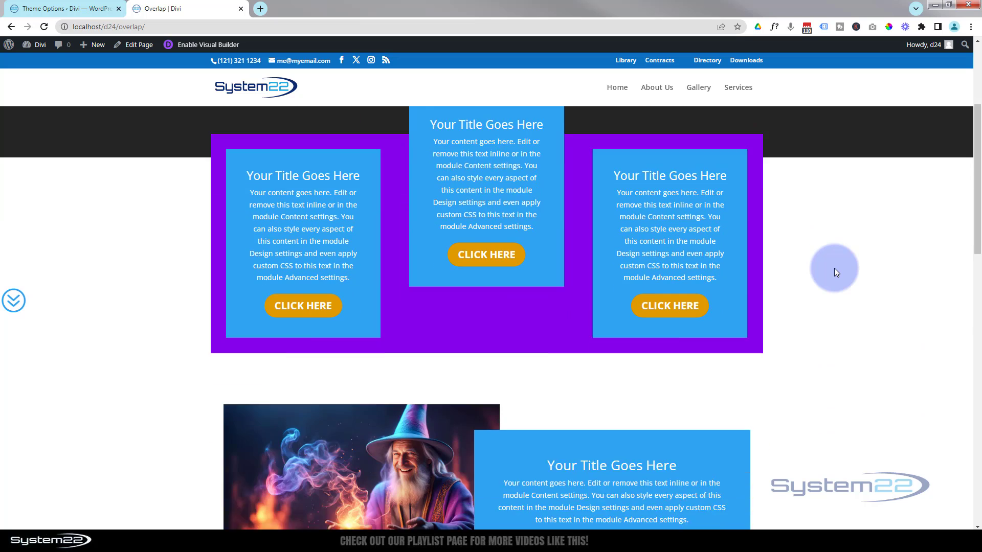
scroll(834, 268, down, 2)
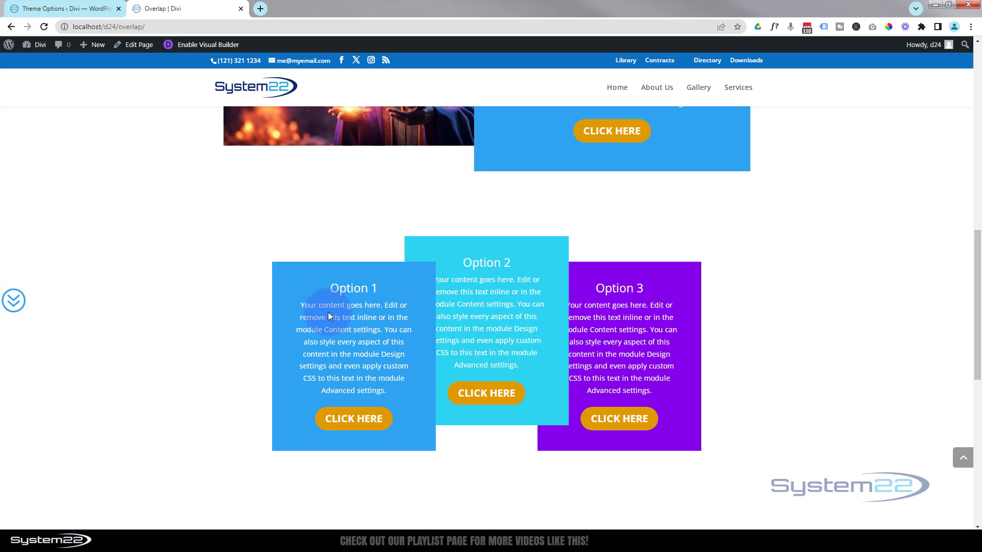
scroll(196, 305, down, 6)
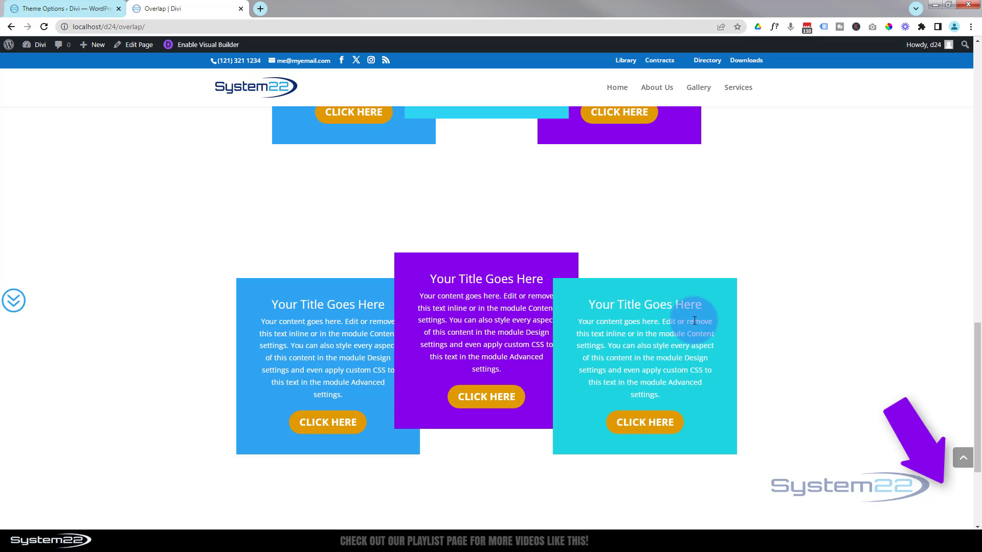
scroll(839, 361, up, 8)
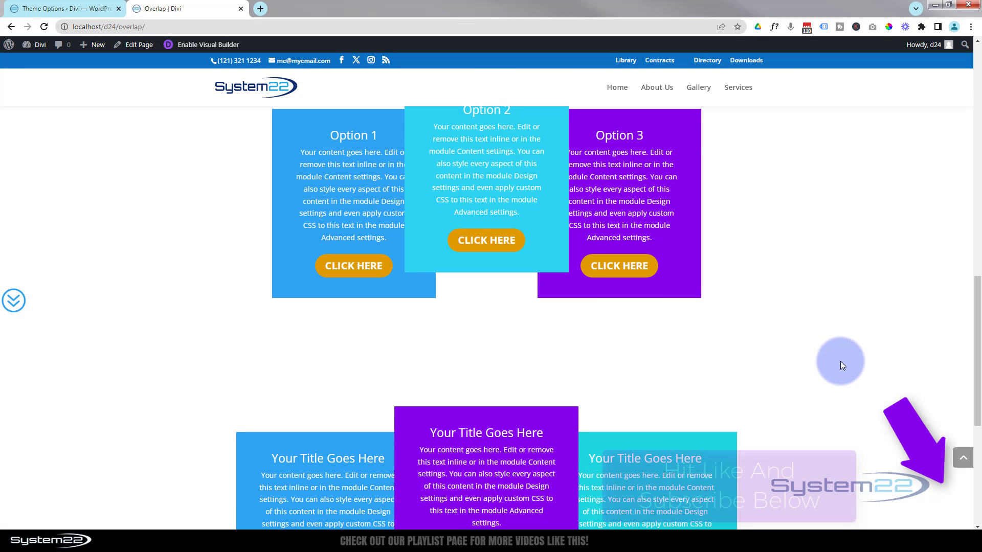
scroll(841, 361, up, 10)
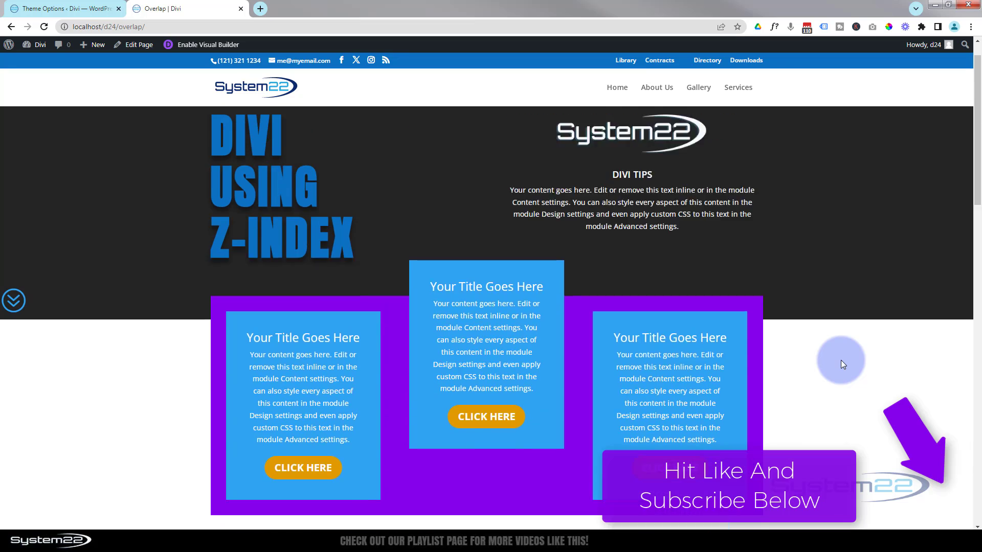